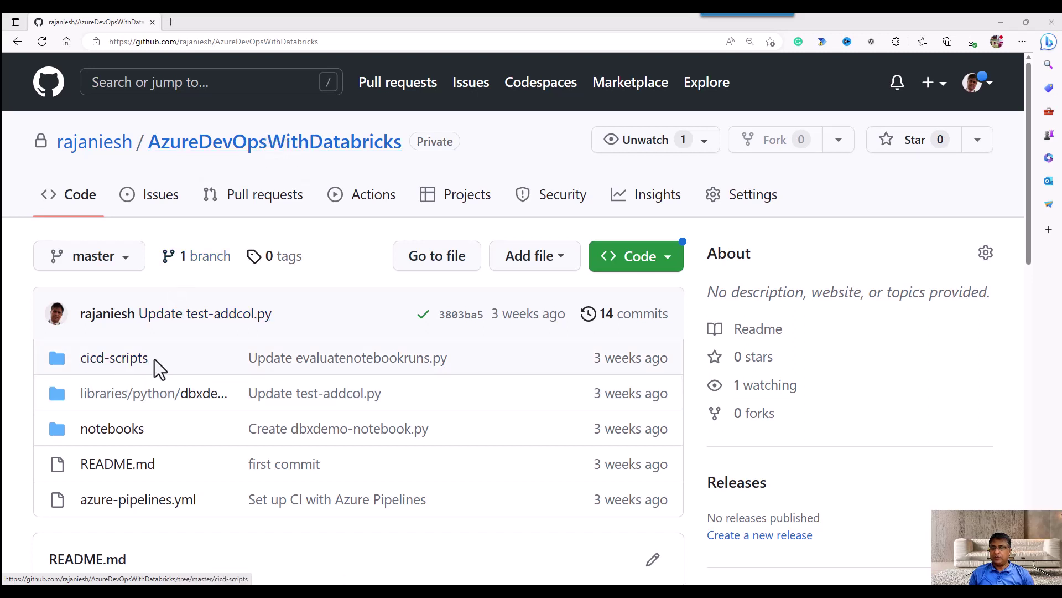
- Open addcol.py in the libraries/python/dbxdemo folder of the repository and read its code
scroll(247, 343, "down", 2)
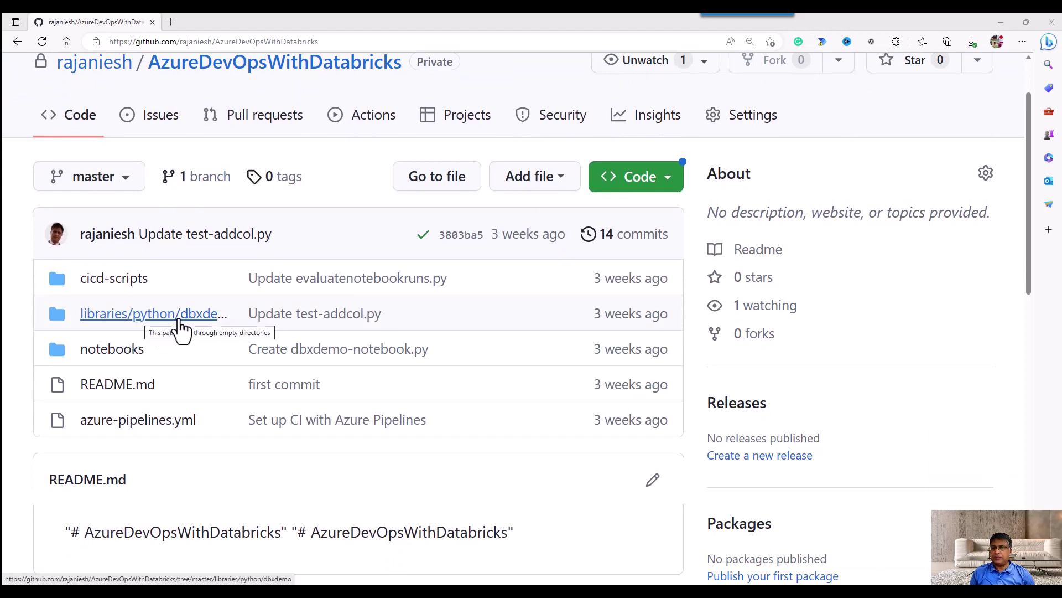
left_click(181, 325)
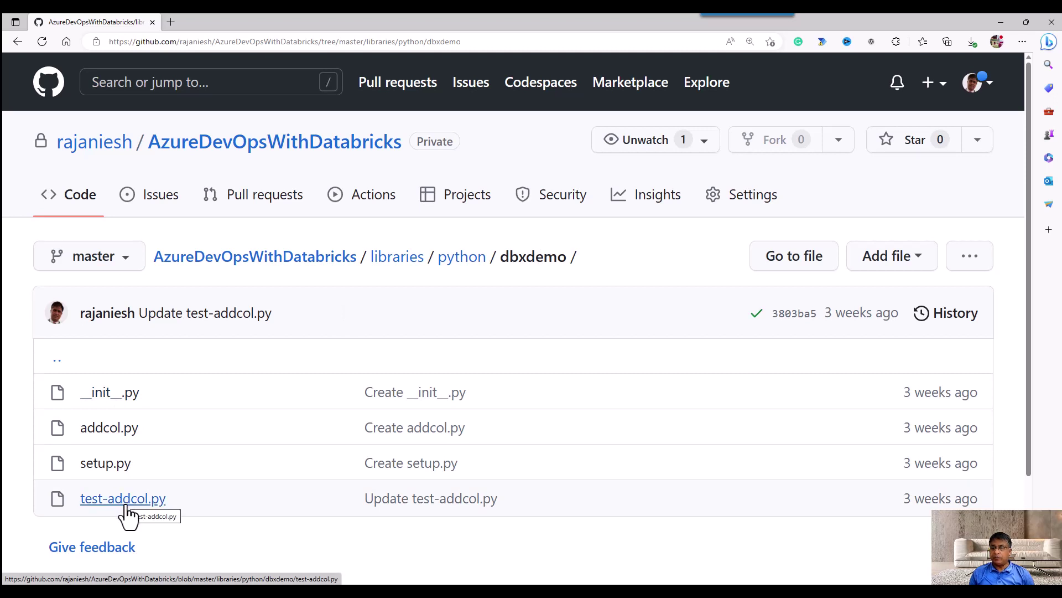
left_click(121, 438)
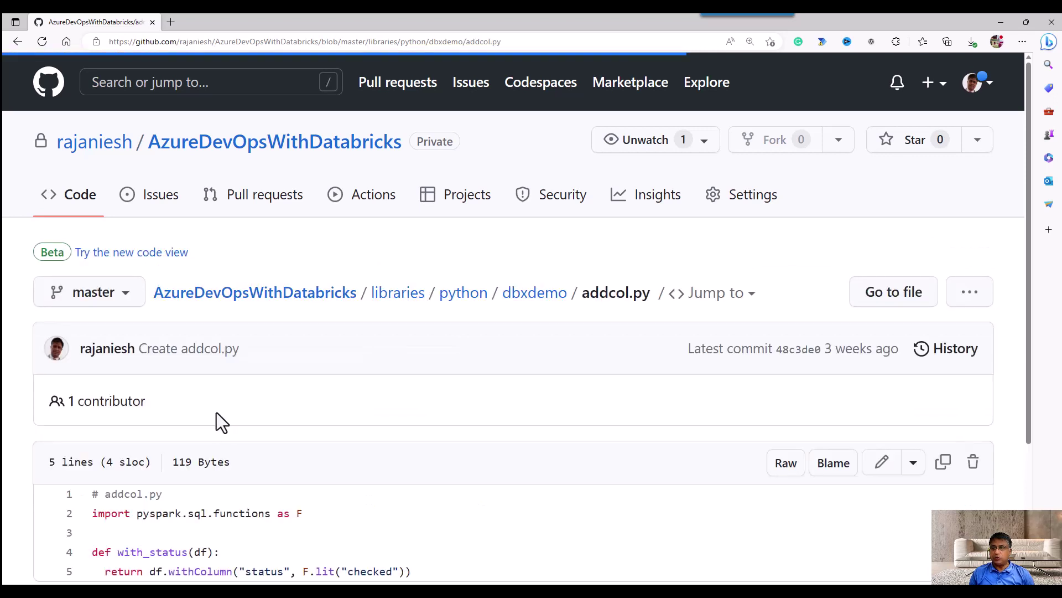
scroll(296, 410, "down", 3)
scroll(256, 374, "up", 2)
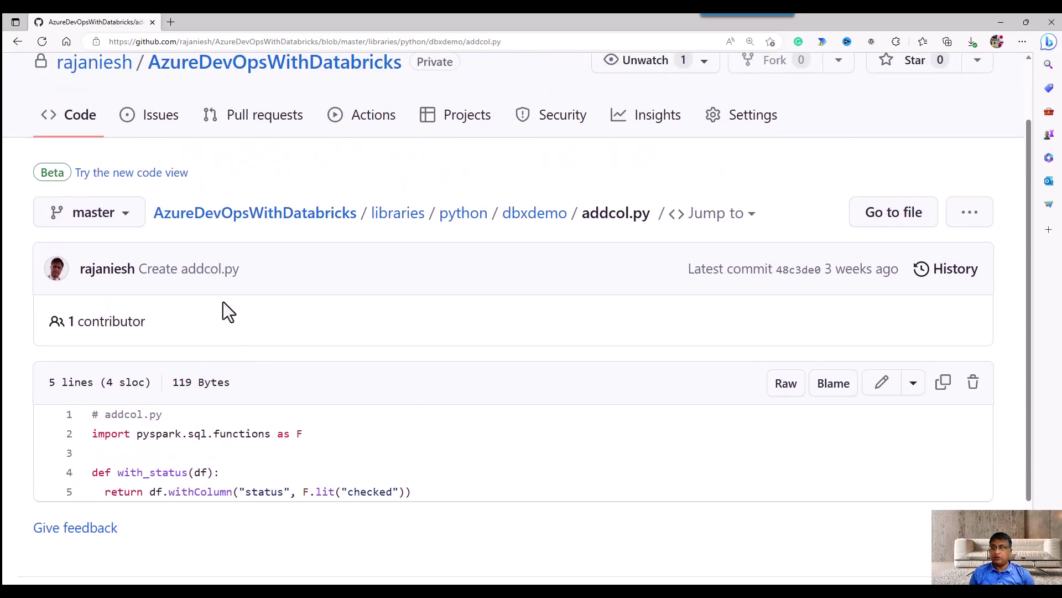
- Return to the dbxdemo folder, open setup.py and read the package setup code
left_click(18, 42)
left_click(105, 383)
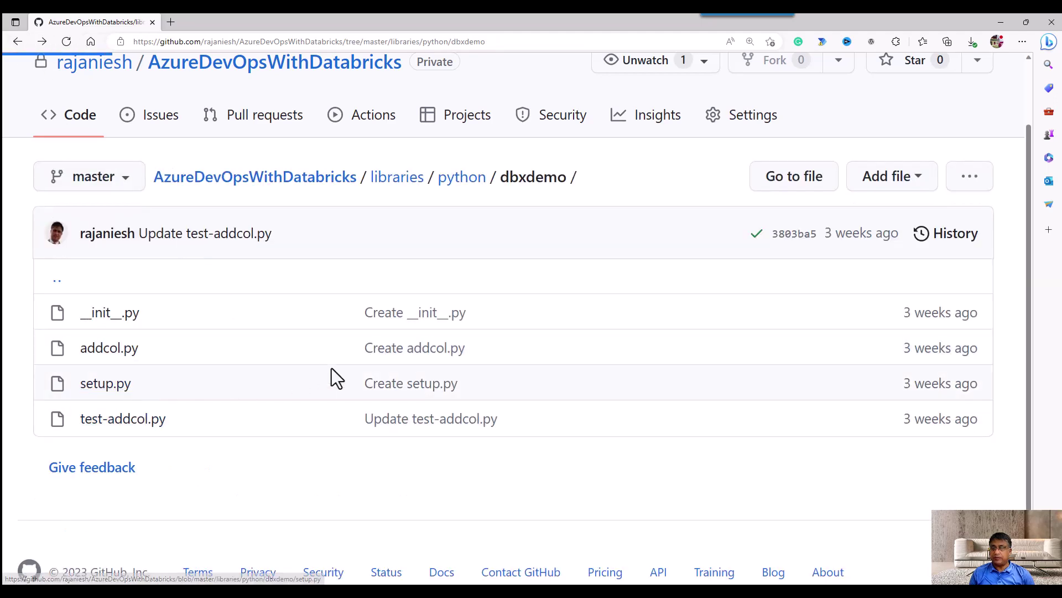
scroll(415, 387, "down", 3)
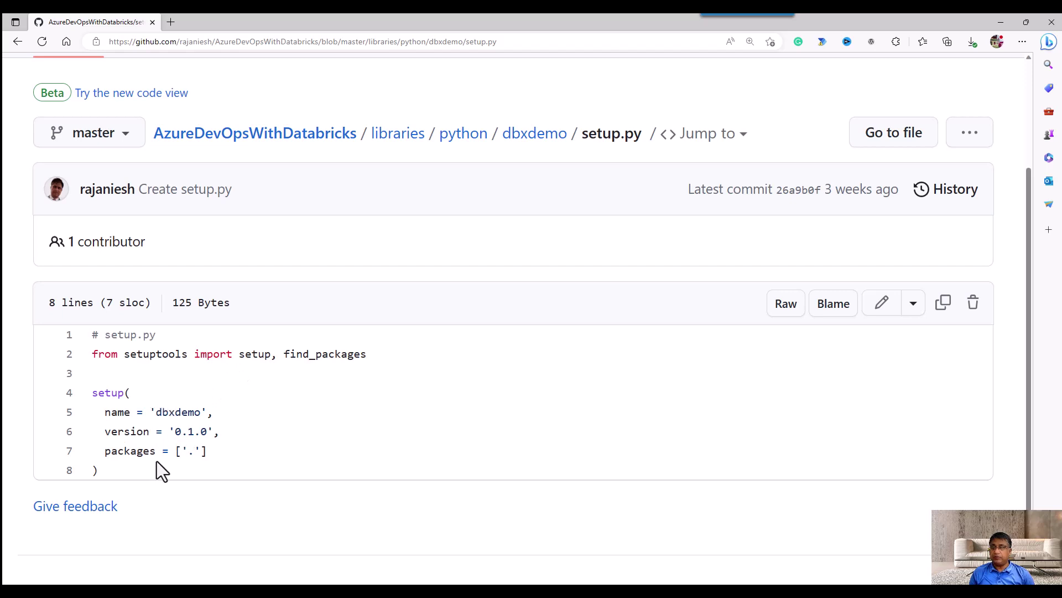
- Go back from setup.py through the libraries folder to the root of the AzureDevOpsWithDatabricks repository
left_click(22, 48)
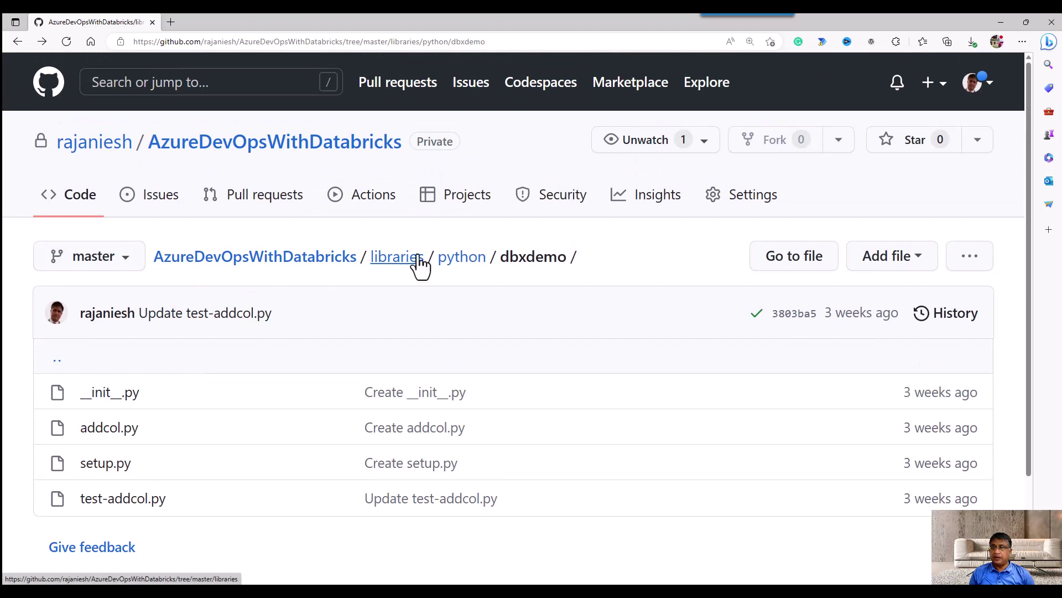
left_click(459, 260)
left_click(396, 260)
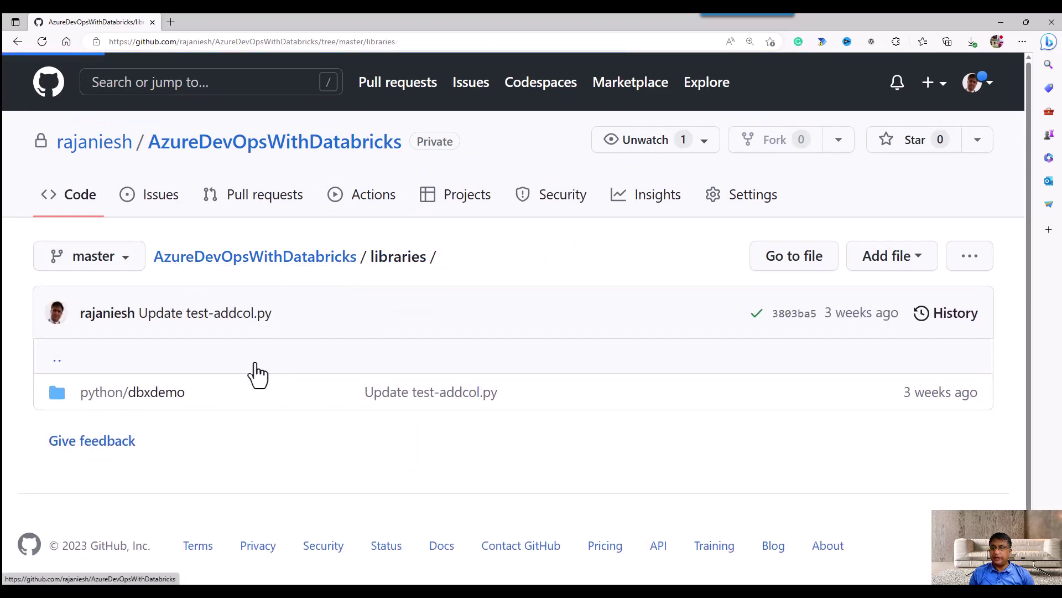
scroll(303, 285, "down", 1)
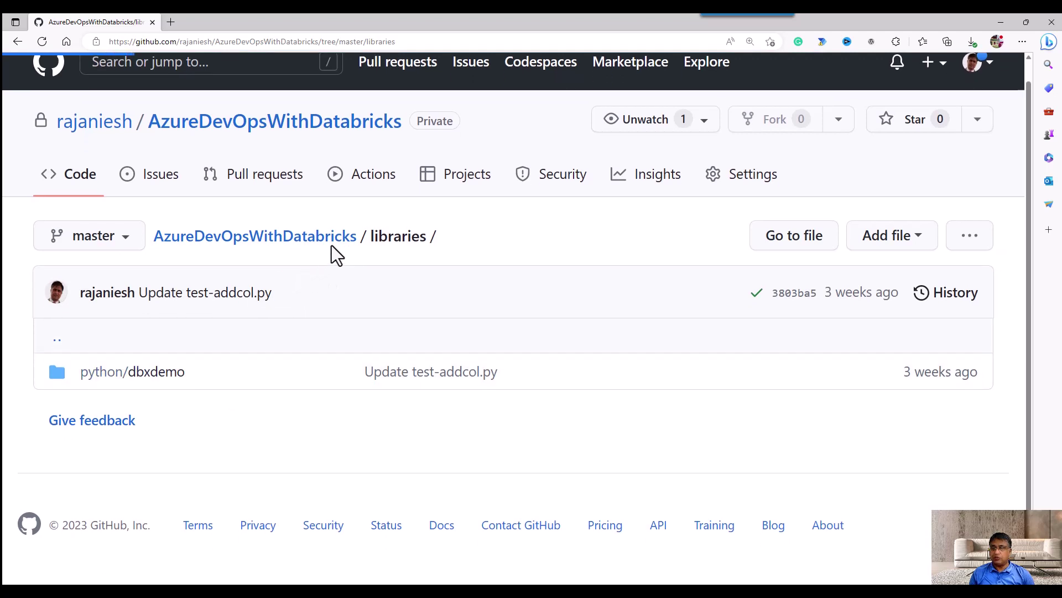
left_click(331, 244)
- Open dbxdemo-notebook.py in the notebooks folder and read through its unit test code
left_click(109, 432)
left_click(173, 394)
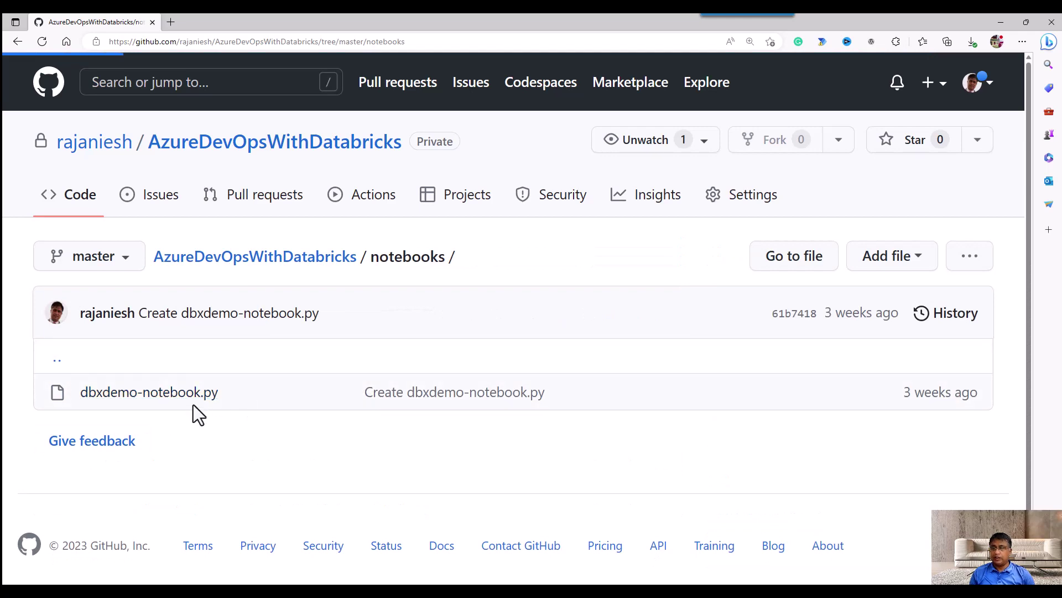
scroll(282, 421, "down", 3)
scroll(277, 432, "down", 5)
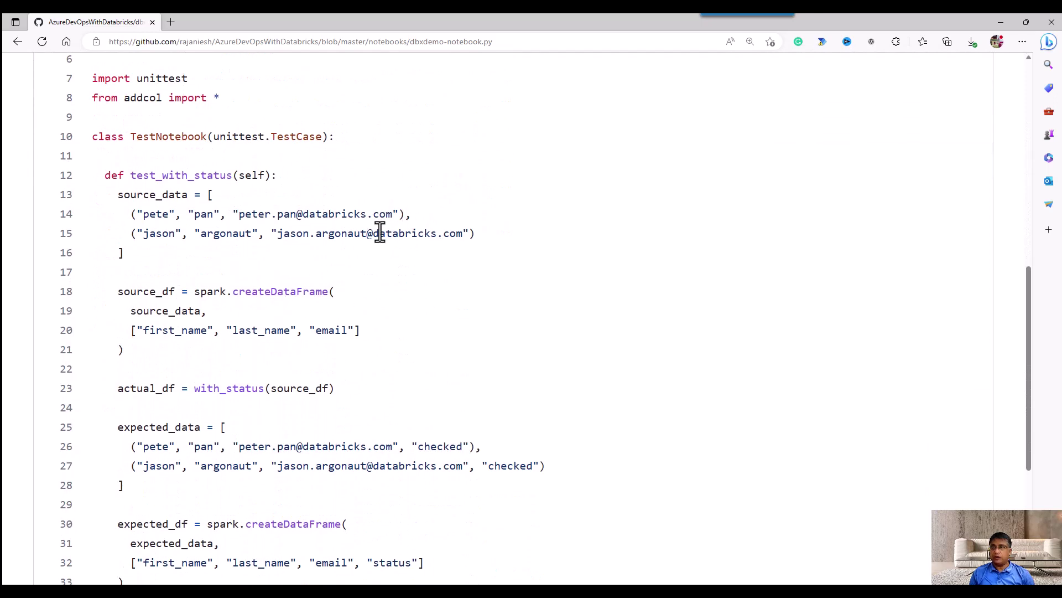
scroll(375, 285, "down", 3)
scroll(379, 285, "up", 8)
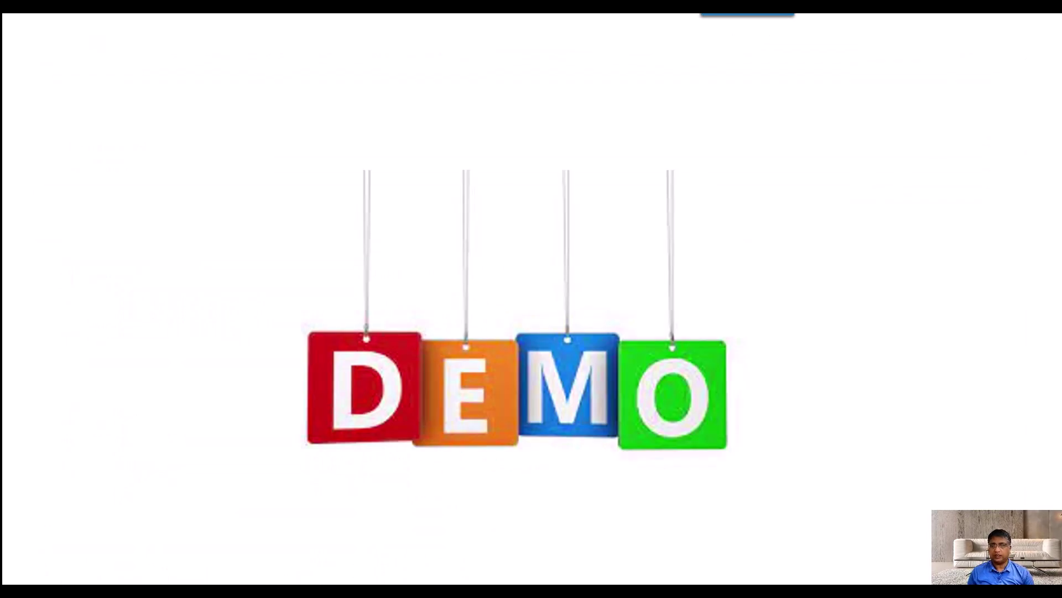
- Leave the slide show, switch to the Azure DevOps pipeline editor and examine the trigger, agent pool and Python version in azure-pipelines.yml
key("Escape")
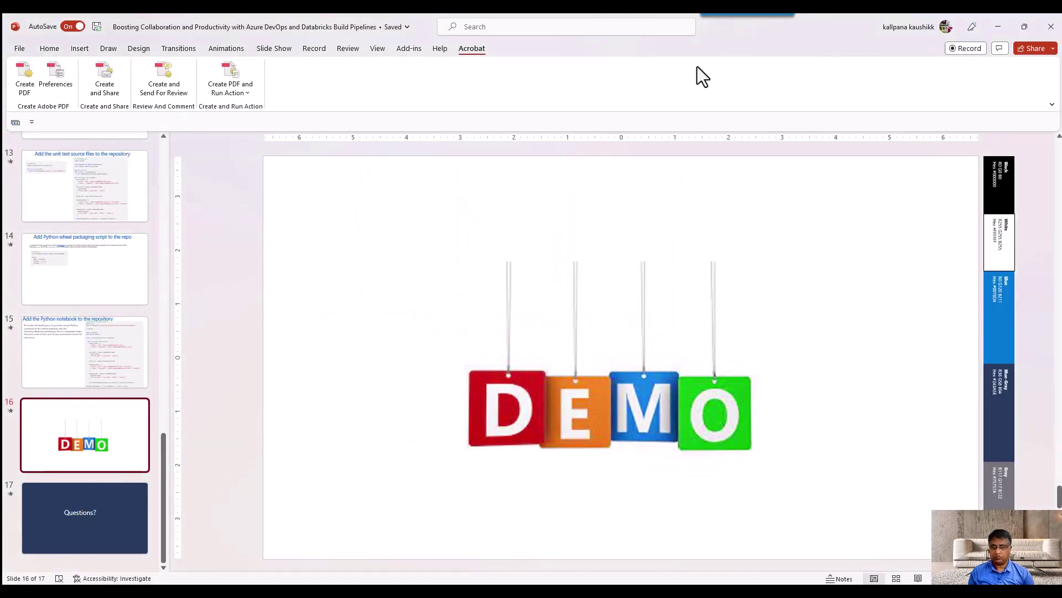
left_click(989, 19)
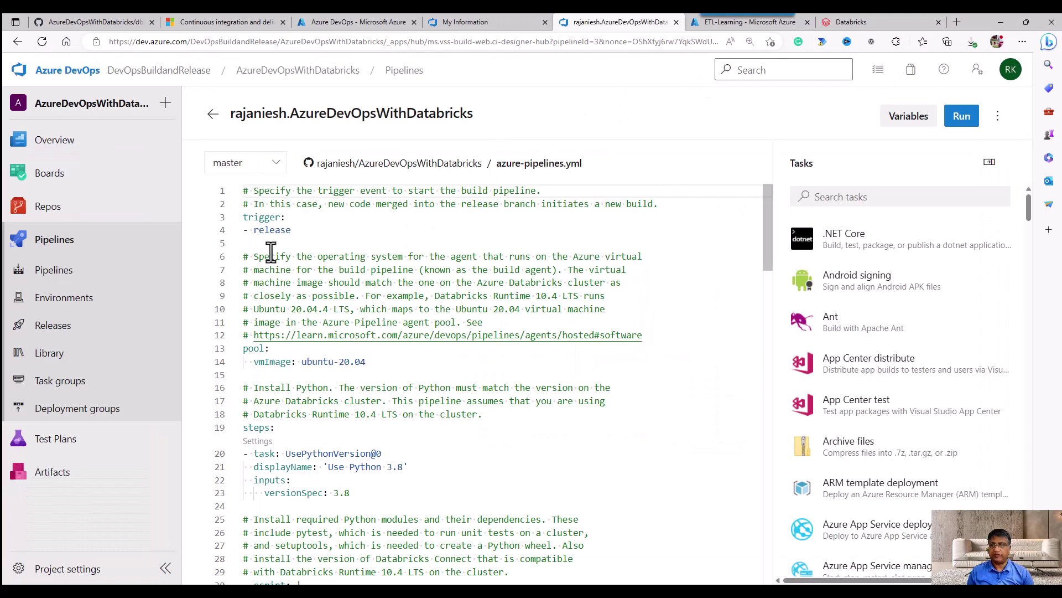
scroll(398, 244, "down", 1)
scroll(444, 304, "down", 1)
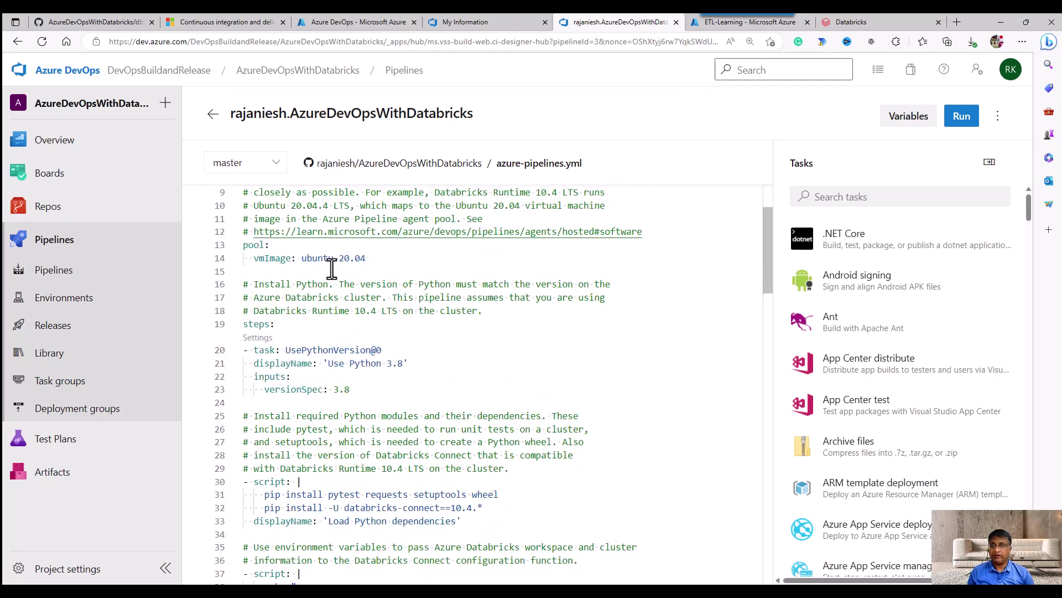
scroll(332, 338, "down", 1)
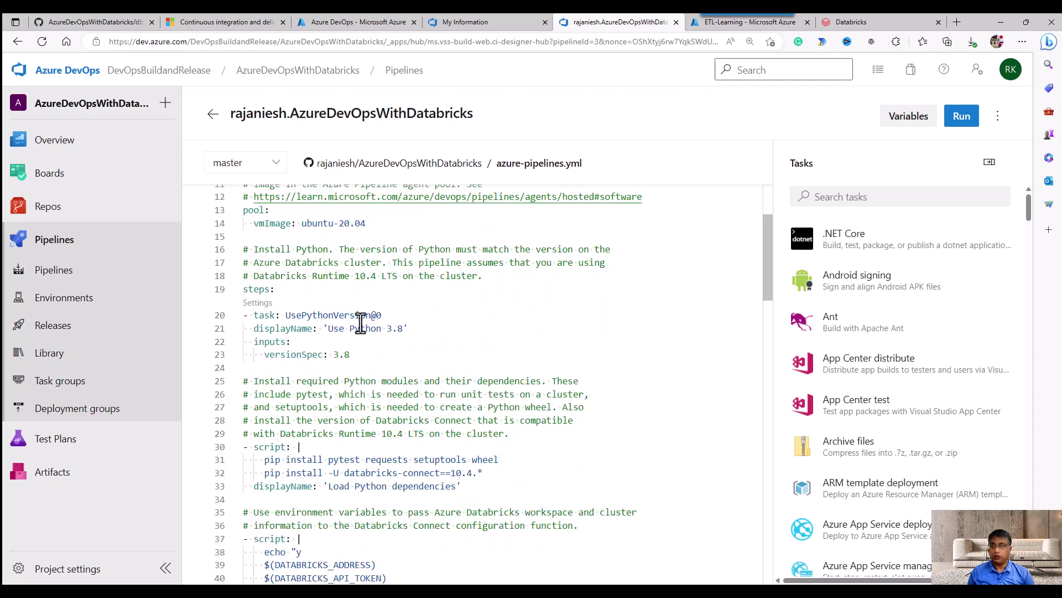
left_click(410, 330)
scroll(443, 360, "down", 3)
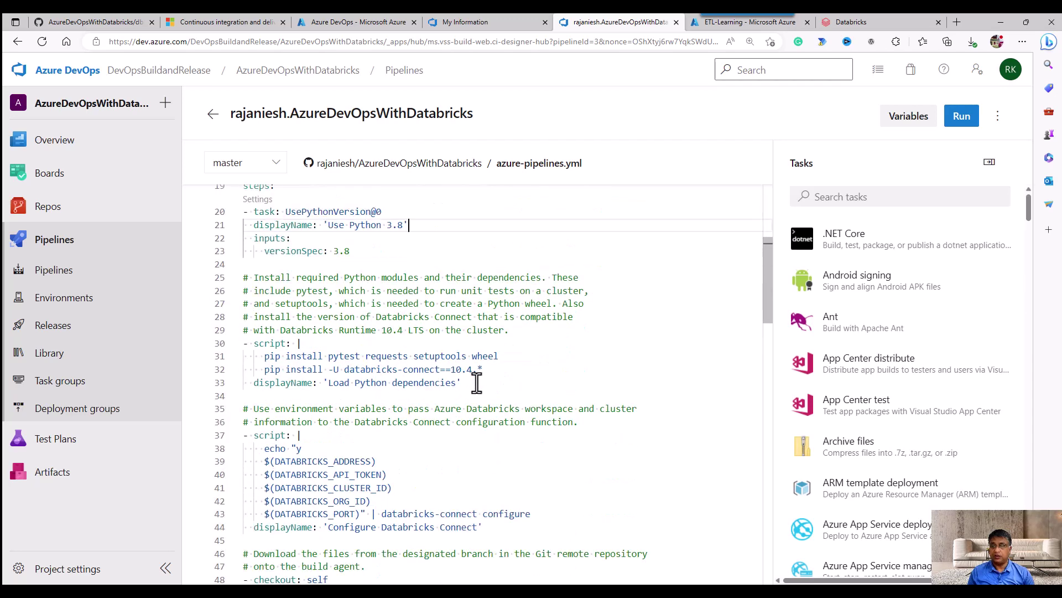
- Examine the script that installs the Python dependencies and the variables used to configure Databricks Connect
left_click(486, 368)
left_click_drag(487, 369, 247, 361)
scroll(431, 379, "down", 4)
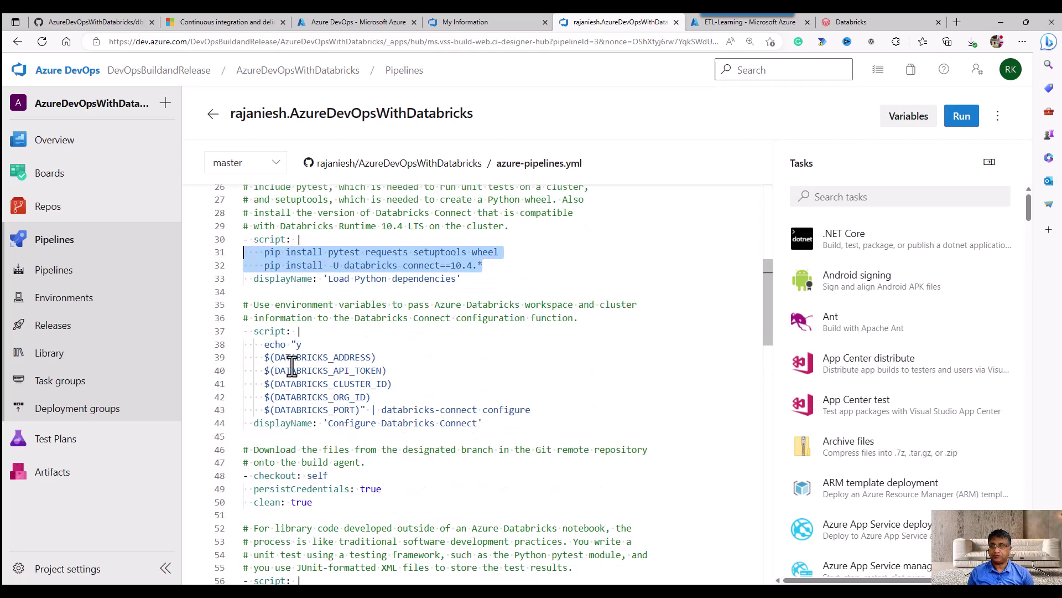
left_click(273, 359)
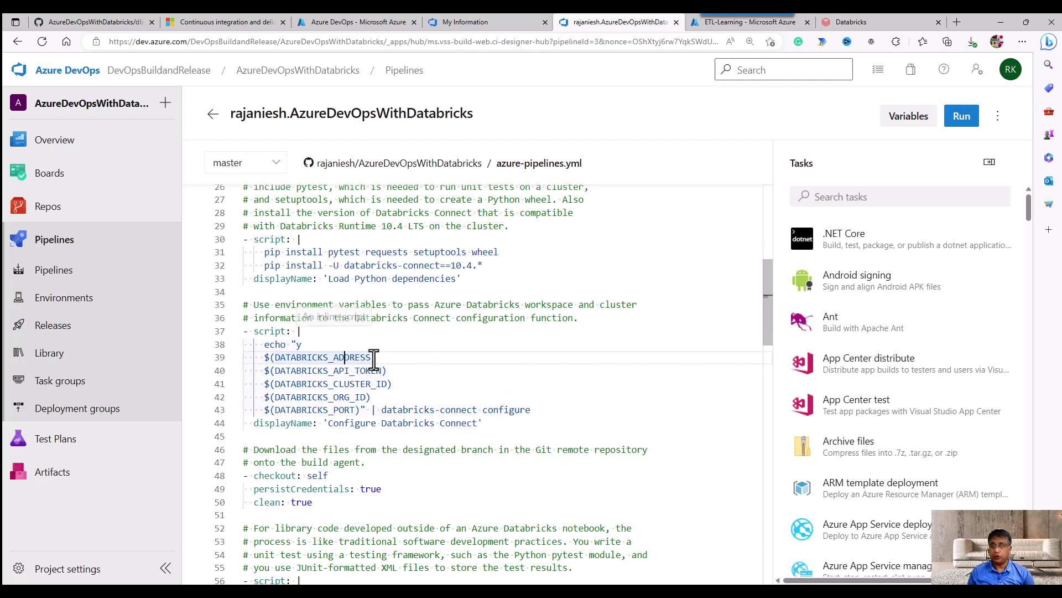
scroll(366, 363, "down", 2)
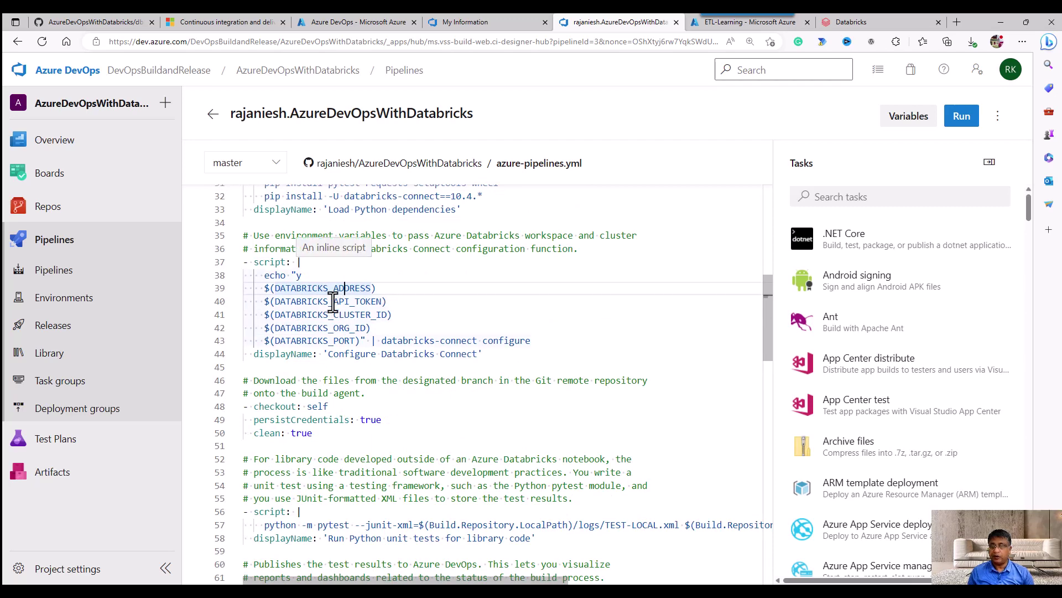
scroll(354, 310, "down", 2)
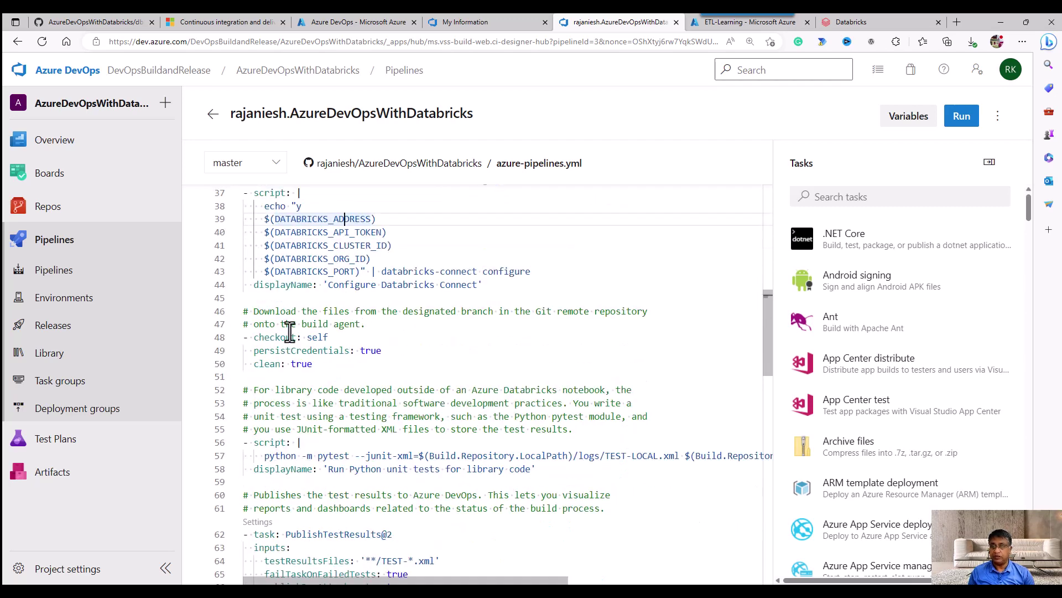
- Examine the repository checkout step and the pytest command that runs the library code's unit tests
scroll(313, 327, "down", 1)
left_click(304, 303)
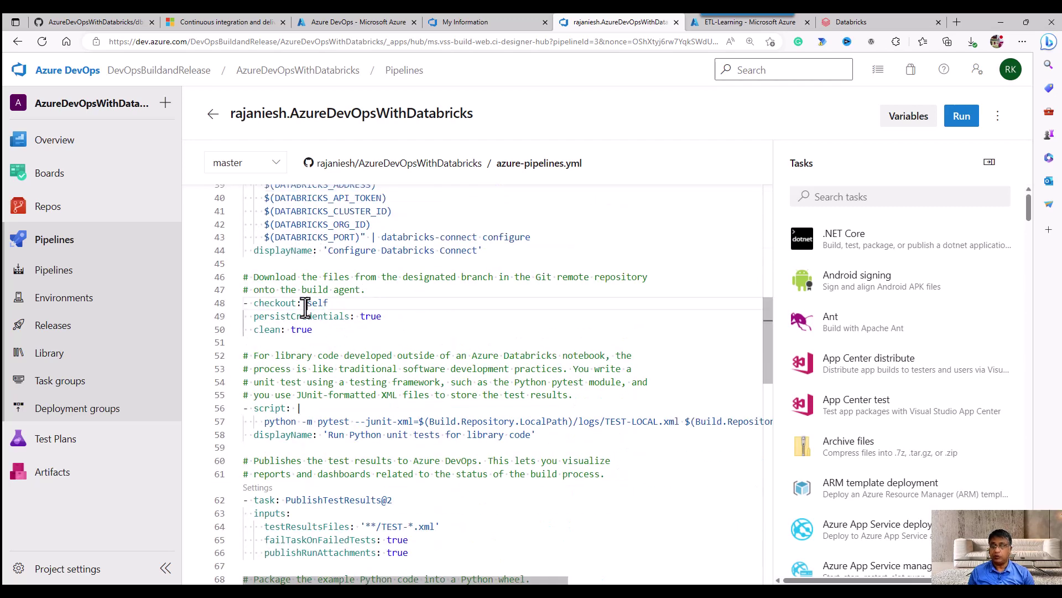
left_click(357, 290)
scroll(303, 328, "down", 2)
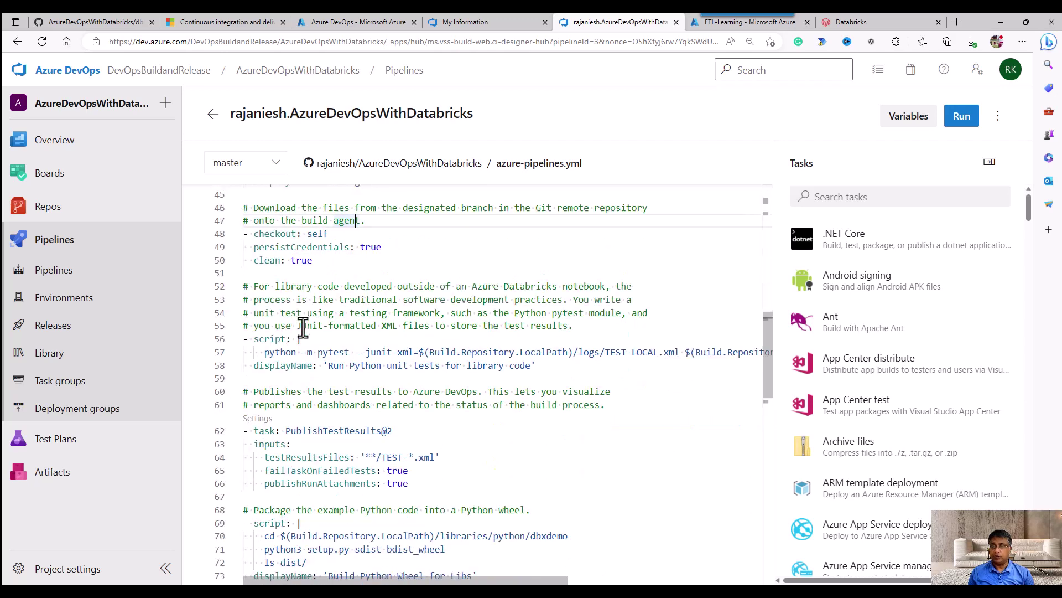
scroll(299, 313, "down", 1)
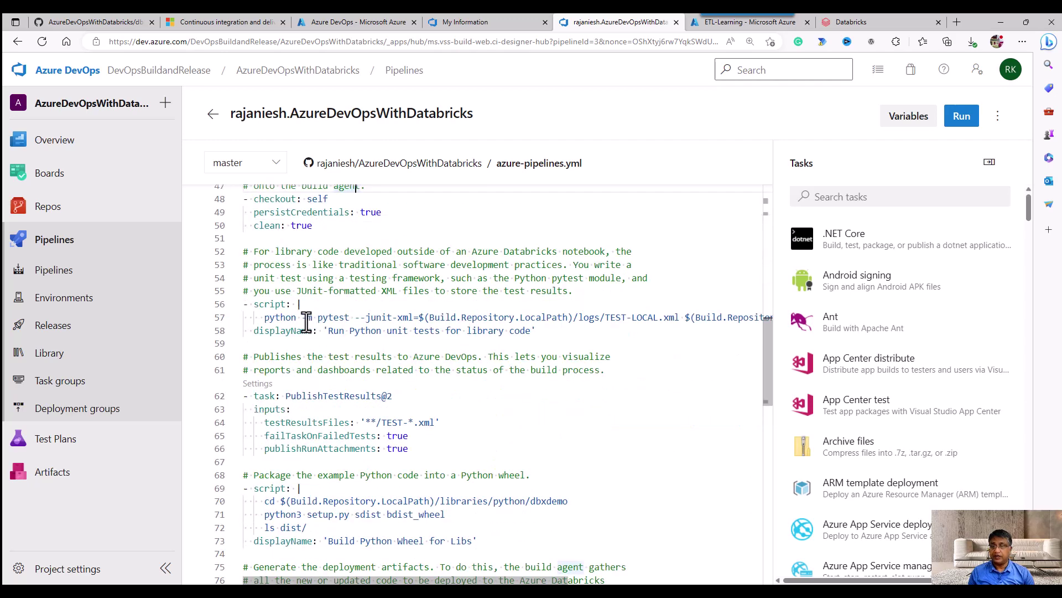
left_click_drag(306, 318, 407, 317)
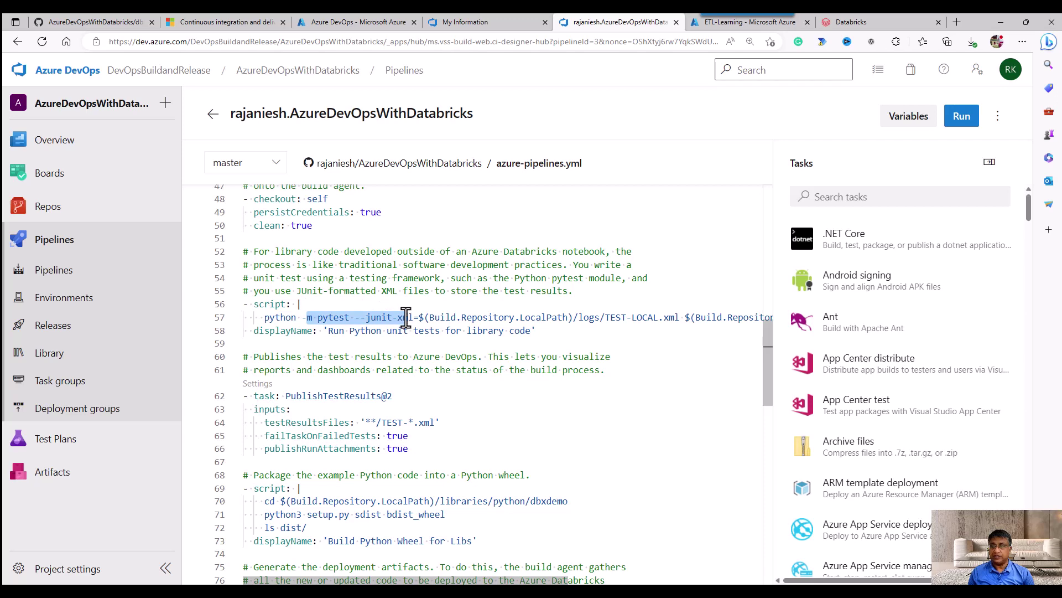
left_click(308, 316)
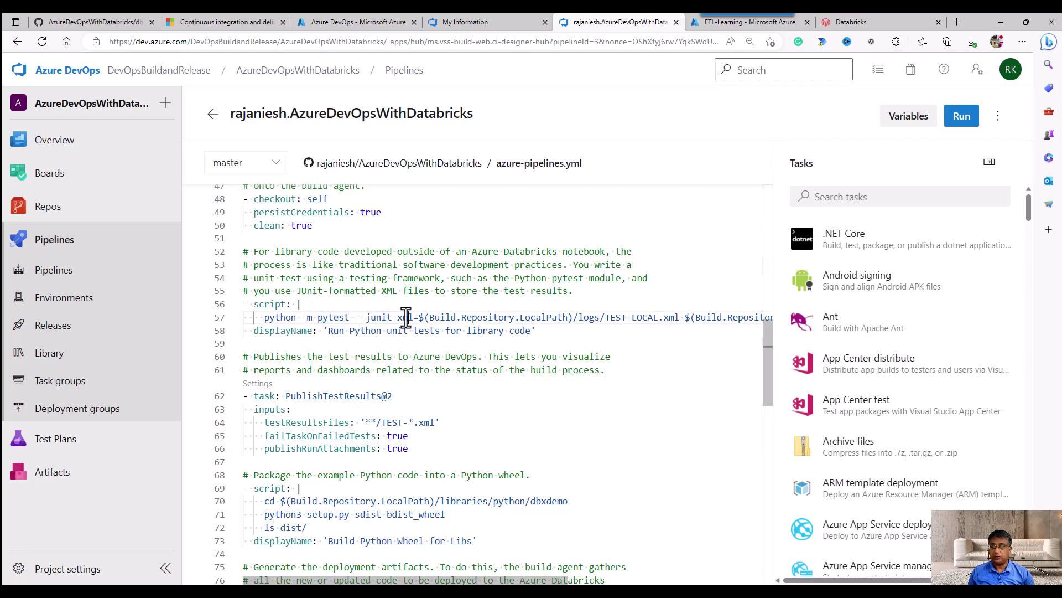
- Examine the PublishTestResults@2 task and the script that builds the Python wheel
scroll(308, 386, "down", 2)
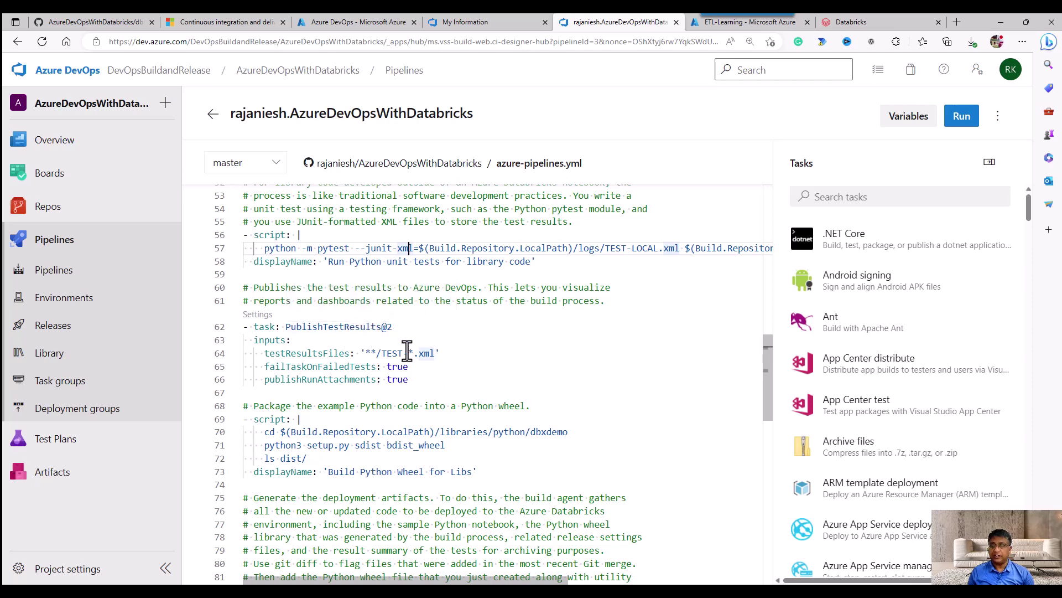
scroll(345, 385, "down", 1)
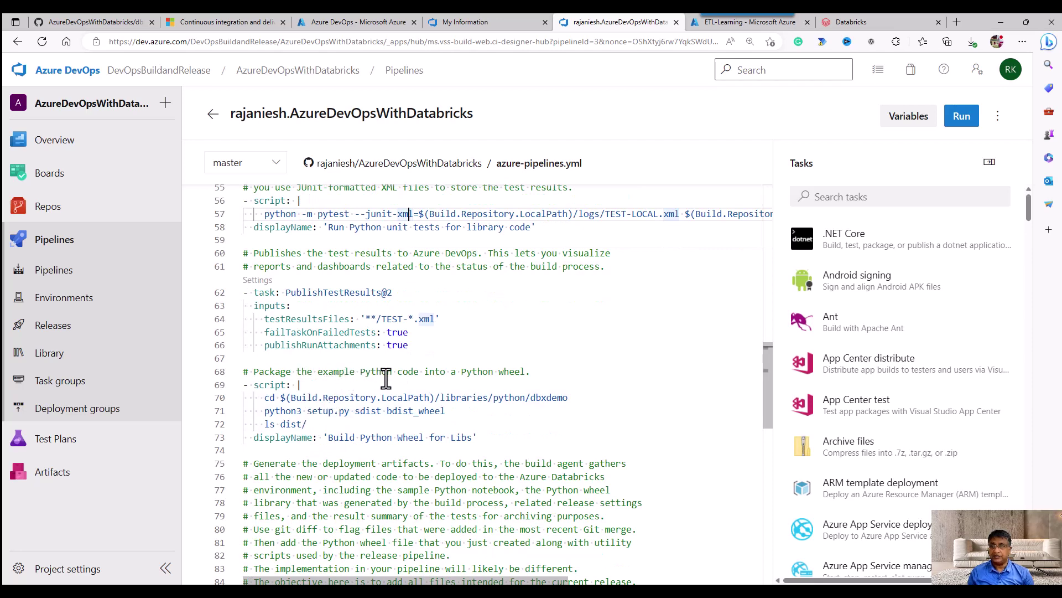
left_click(301, 411)
type("3")
scroll(349, 386, "down", 4)
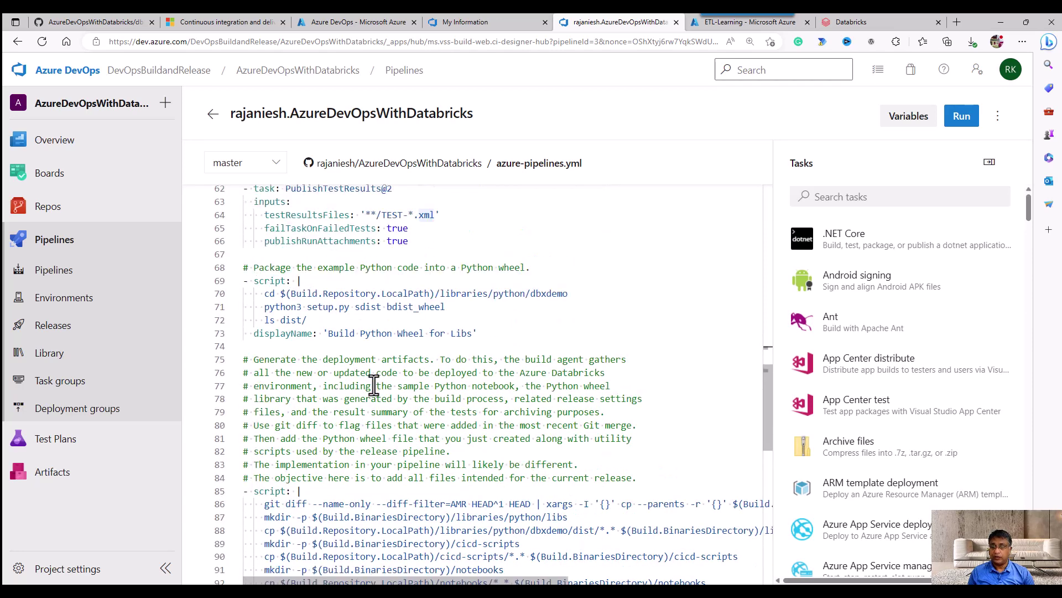
- Examine the 'Get Changes' script that gathers the deployment artifacts, highlighting "git diff" in its comment
scroll(374, 384, "down", 2)
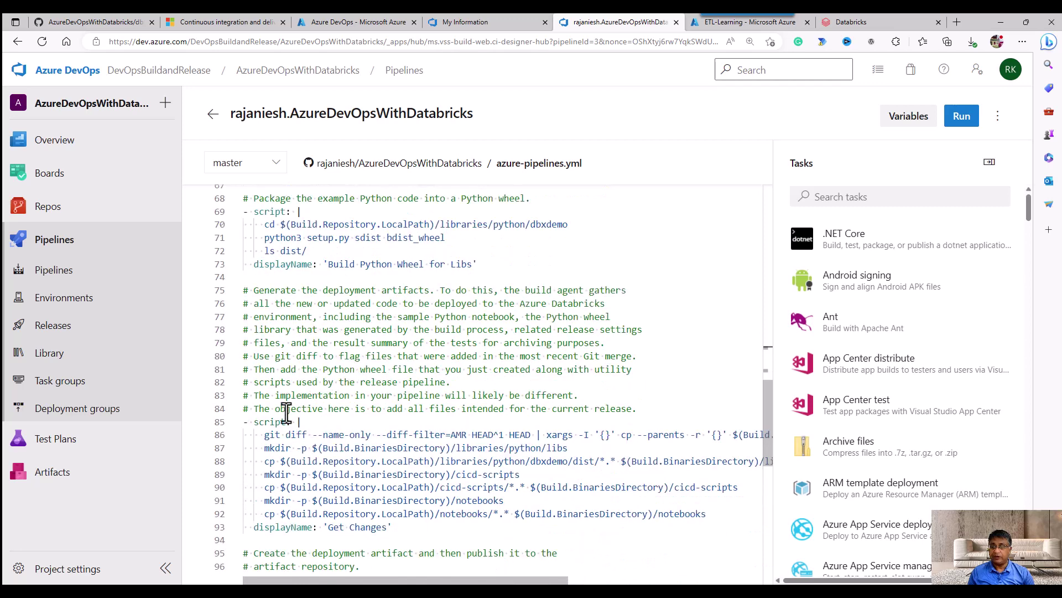
scroll(338, 408, "down", 1)
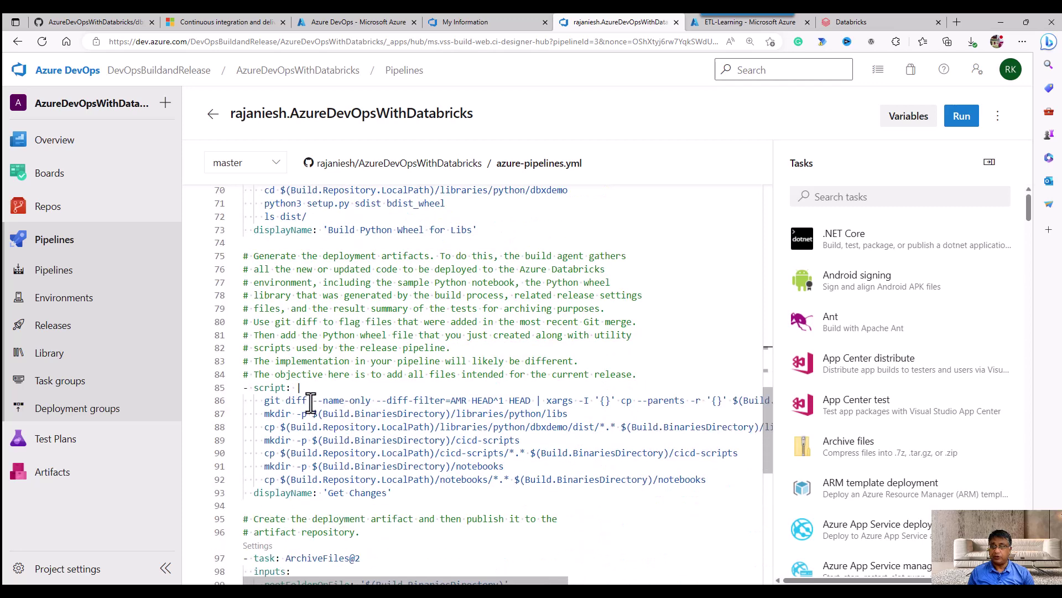
left_click(264, 387)
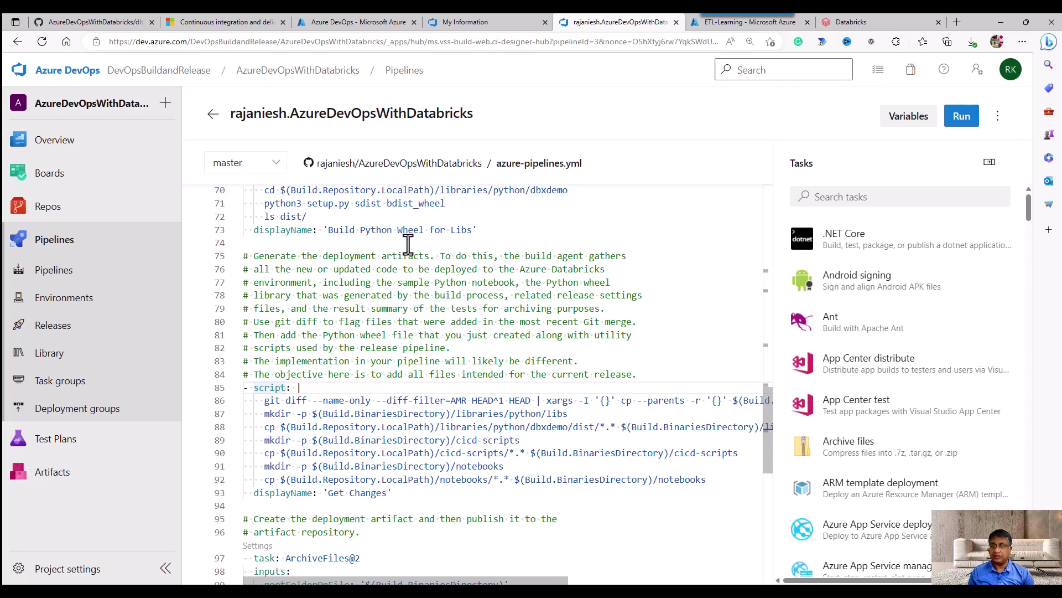
scroll(397, 205, "up", 4)
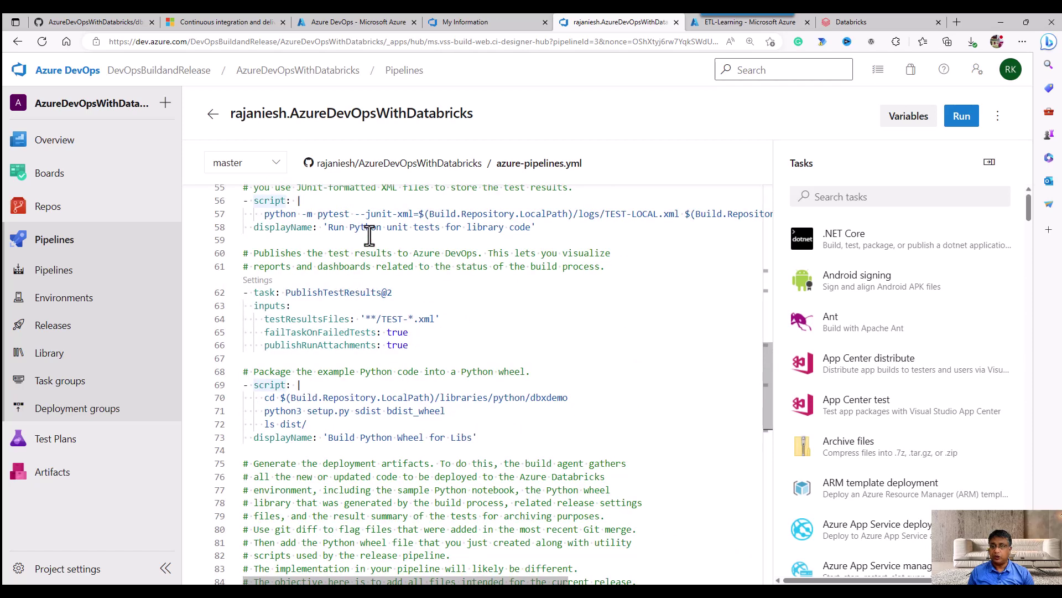
scroll(548, 399, "down", 4)
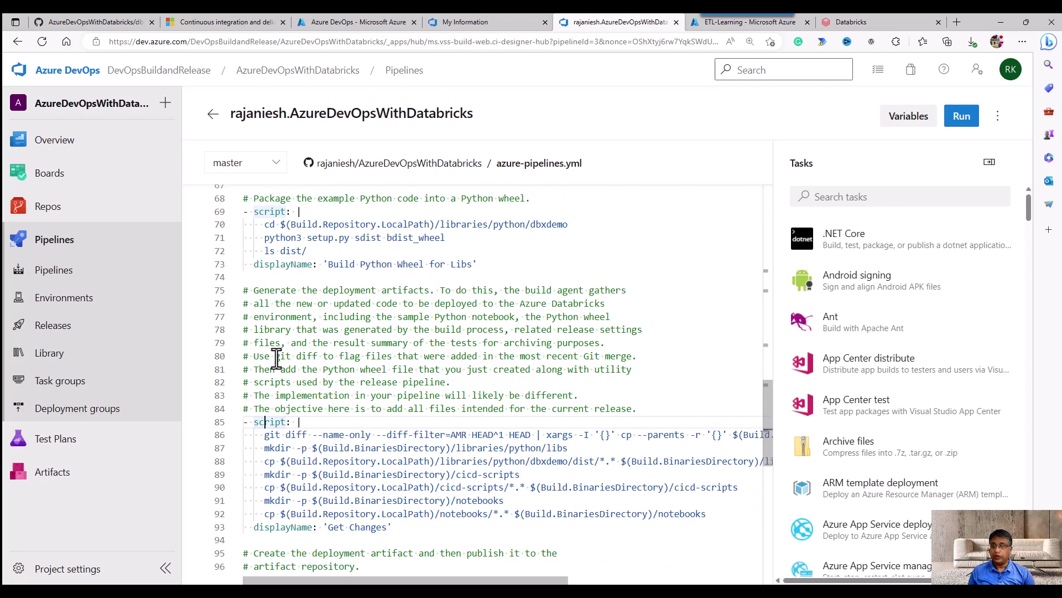
left_click_drag(275, 356, 326, 357)
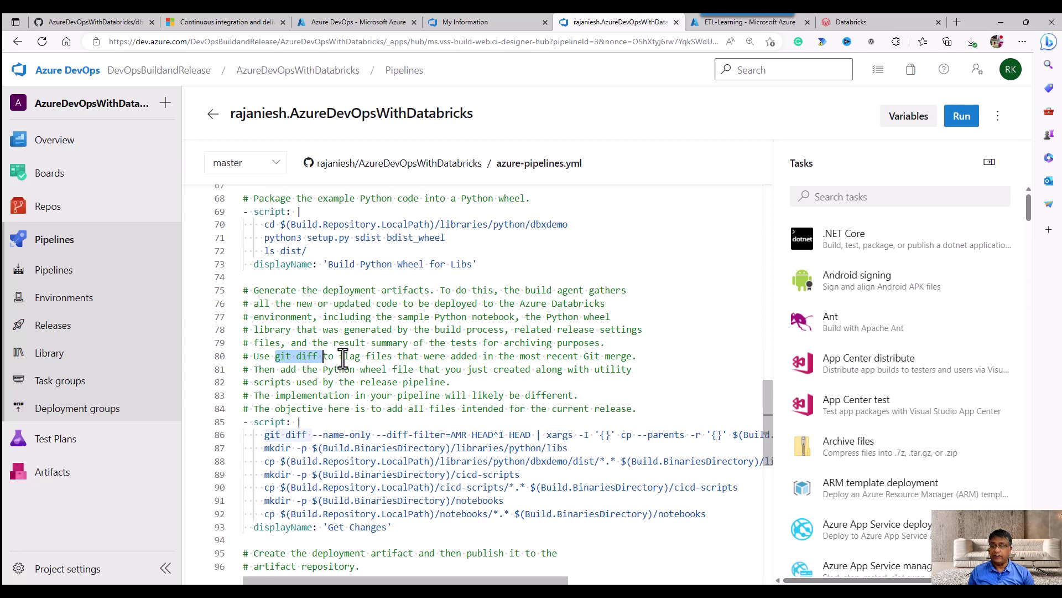
- Examine the 'Get Changes' comments and the git diff command, highlighting its name-only and diff-filter options
left_click(343, 358)
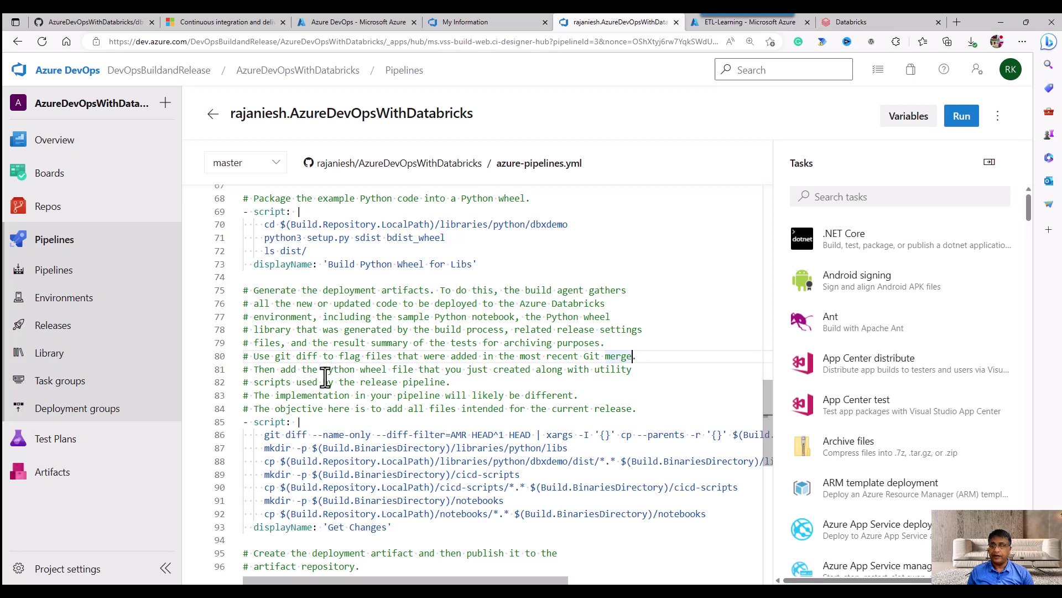
scroll(331, 382, "down", 1)
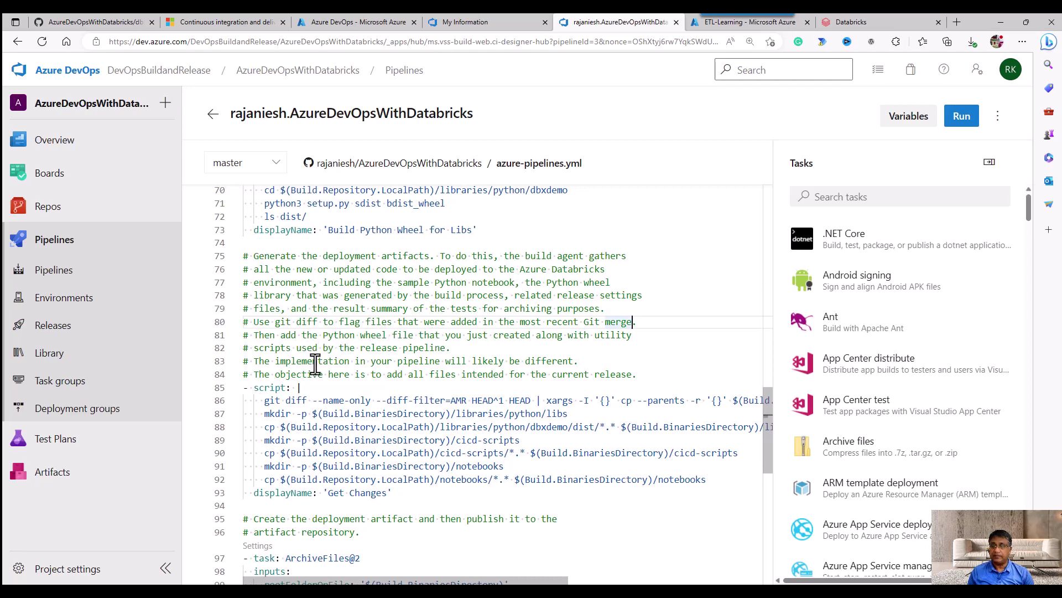
scroll(313, 360, "down", 1)
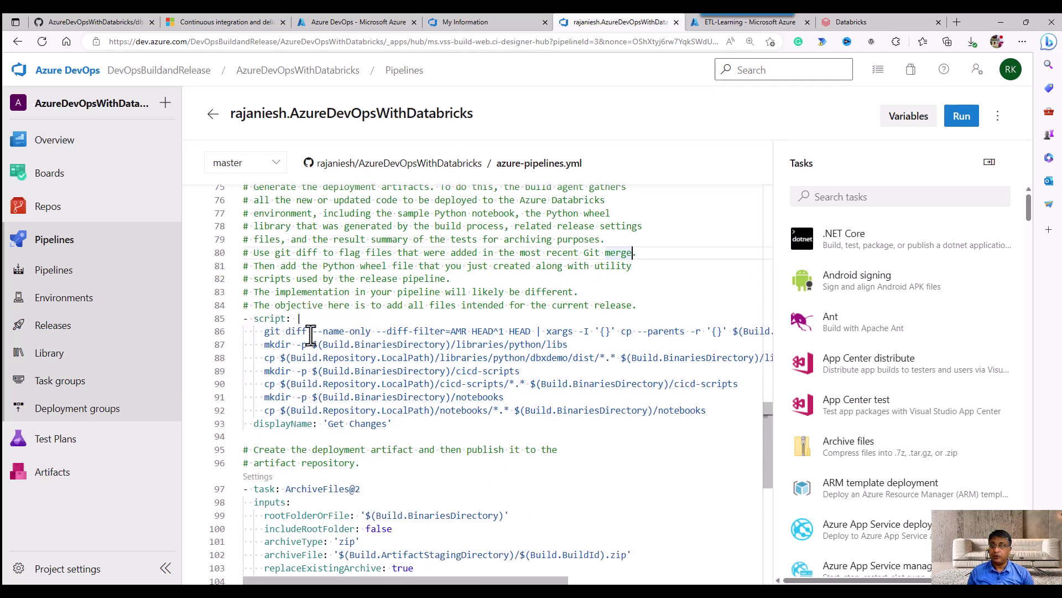
left_click_drag(319, 332, 414, 331)
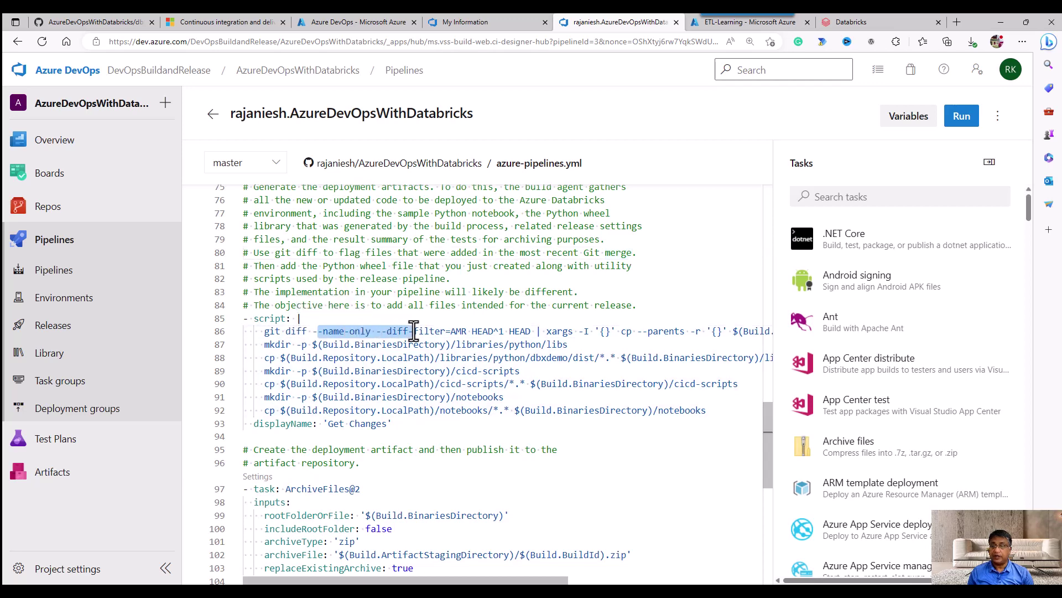
left_click(559, 332)
- Examine the full git diff and wheel copy lines of the 'Get Changes' script through to their $(Build.BinariesDirectory) destinations
left_click_drag(508, 582, 664, 581)
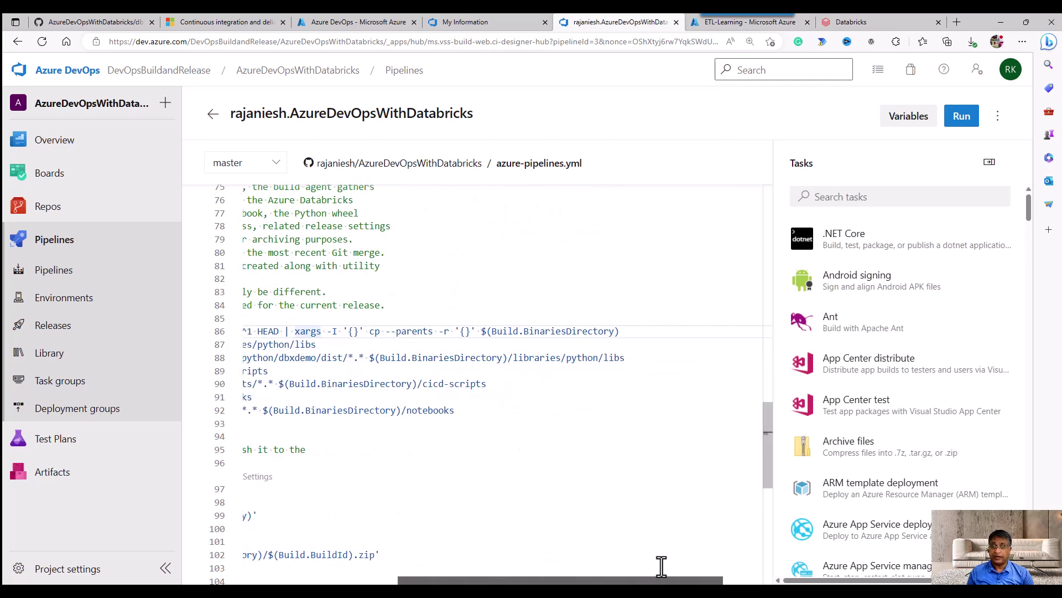
left_click(514, 332)
left_click_drag(597, 578, 441, 578)
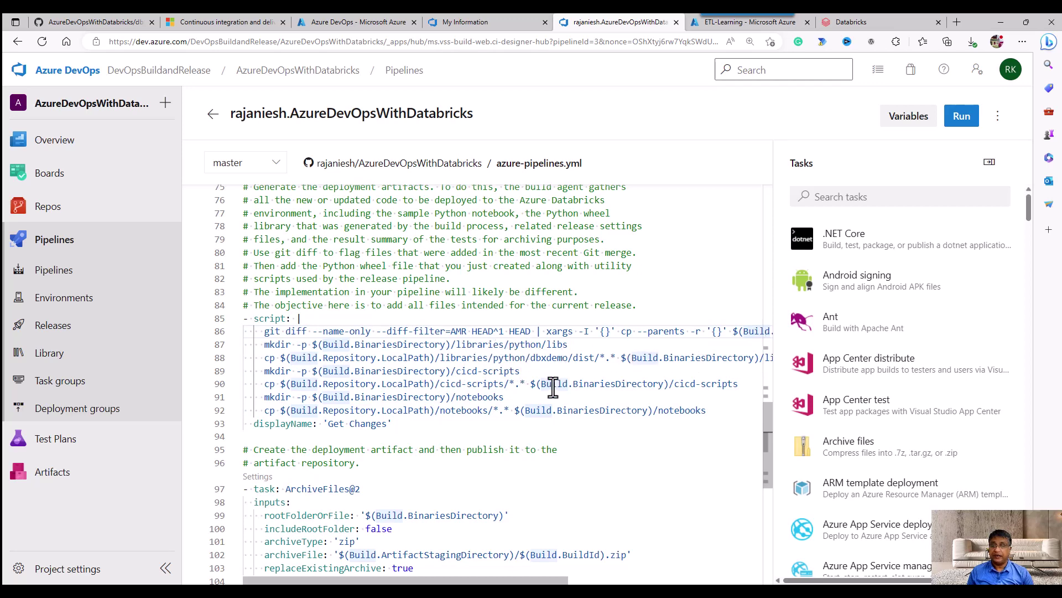
left_click_drag(521, 581, 629, 581)
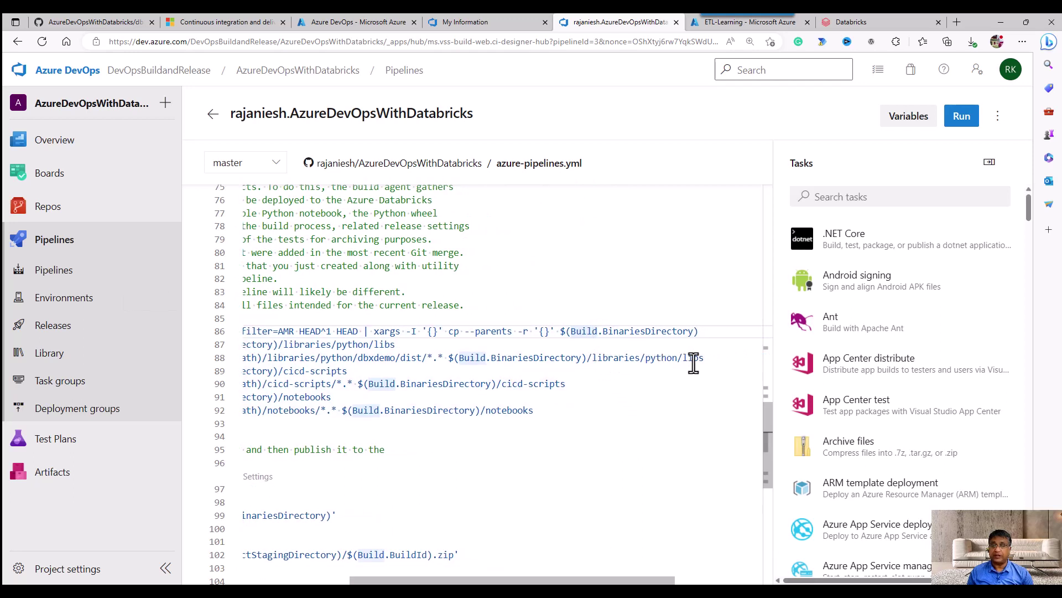
left_click_drag(552, 581, 449, 573)
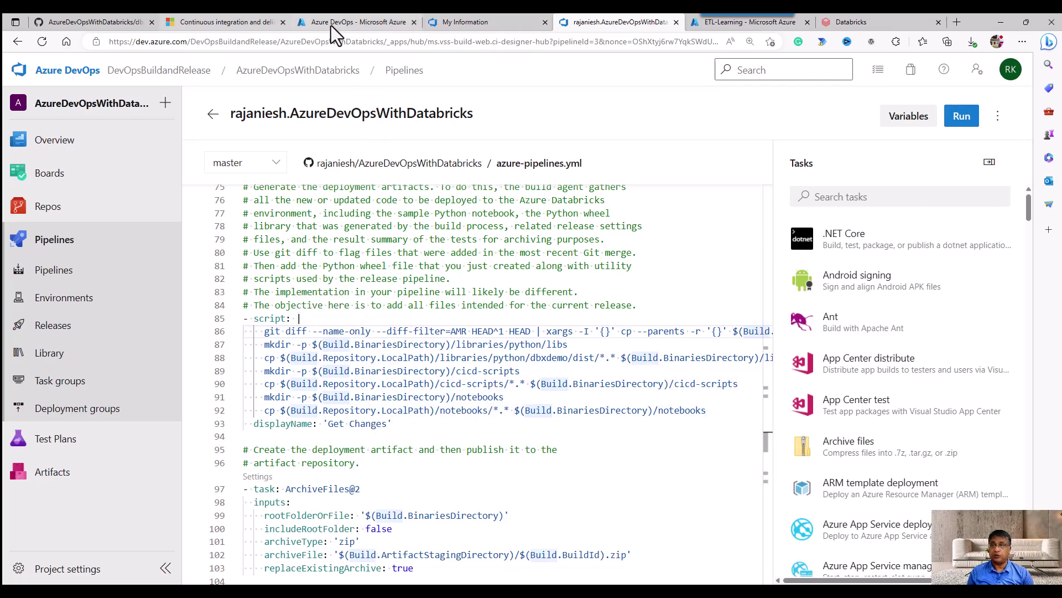
- Switch to the AzureDevOpsWithDatabricks repository on GitHub, return to its root and open the libraries/python/dbxdemo folder
left_click(112, 20)
scroll(169, 129, "up", 1)
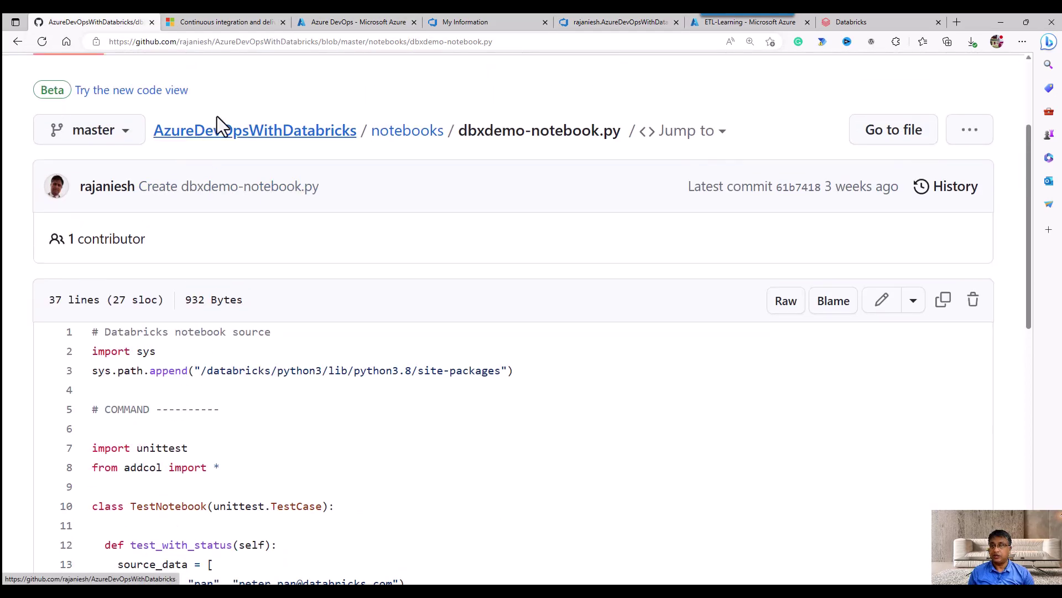
left_click(406, 139)
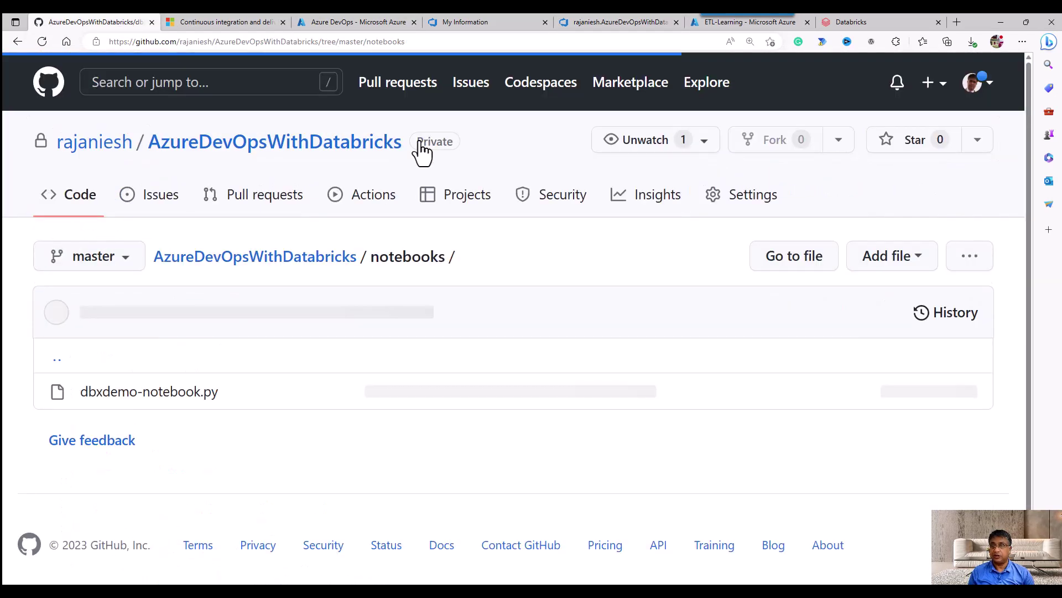
left_click(291, 265)
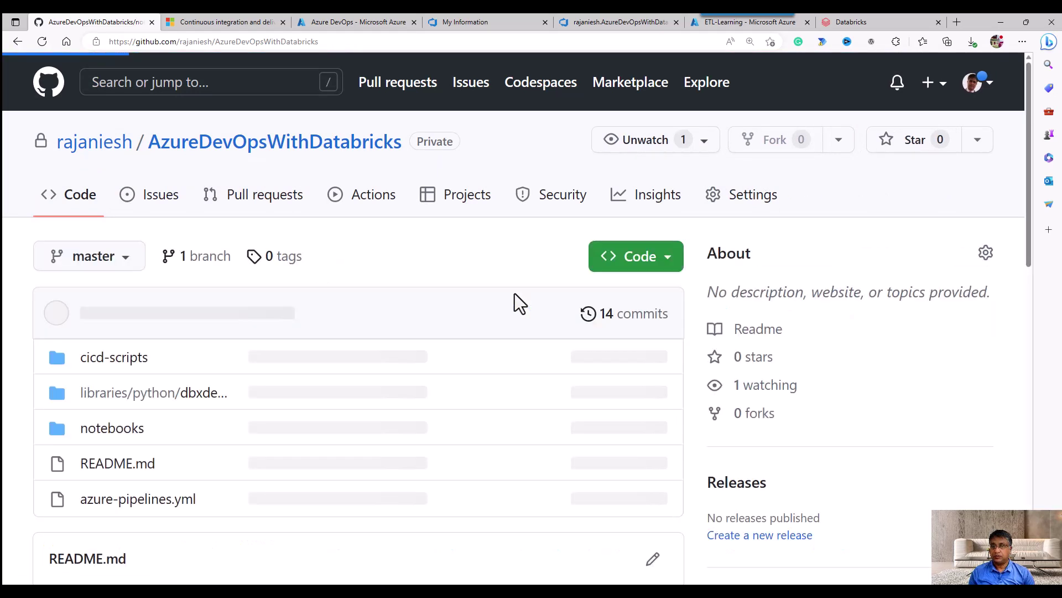
scroll(512, 301, "down", 1)
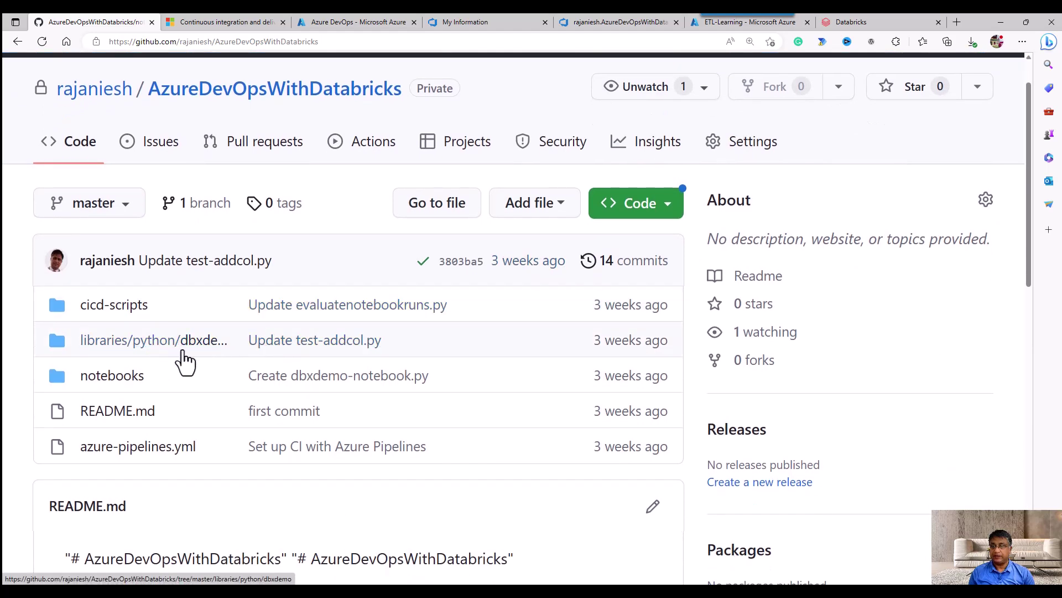
left_click(199, 341)
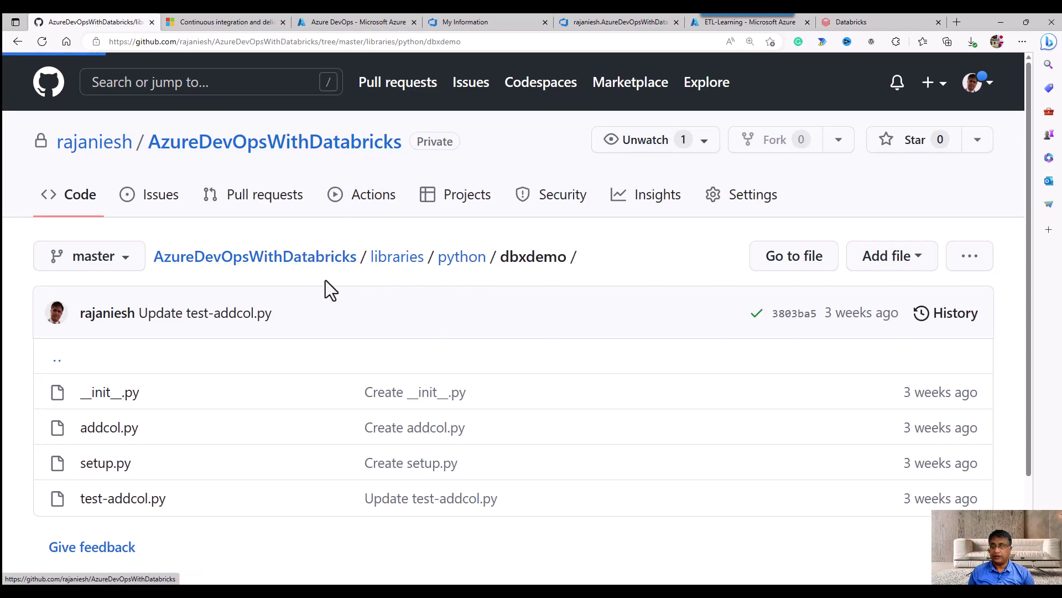
- View the contents of the repository's notebooks folder and its cicd-scripts folder
left_click(131, 432)
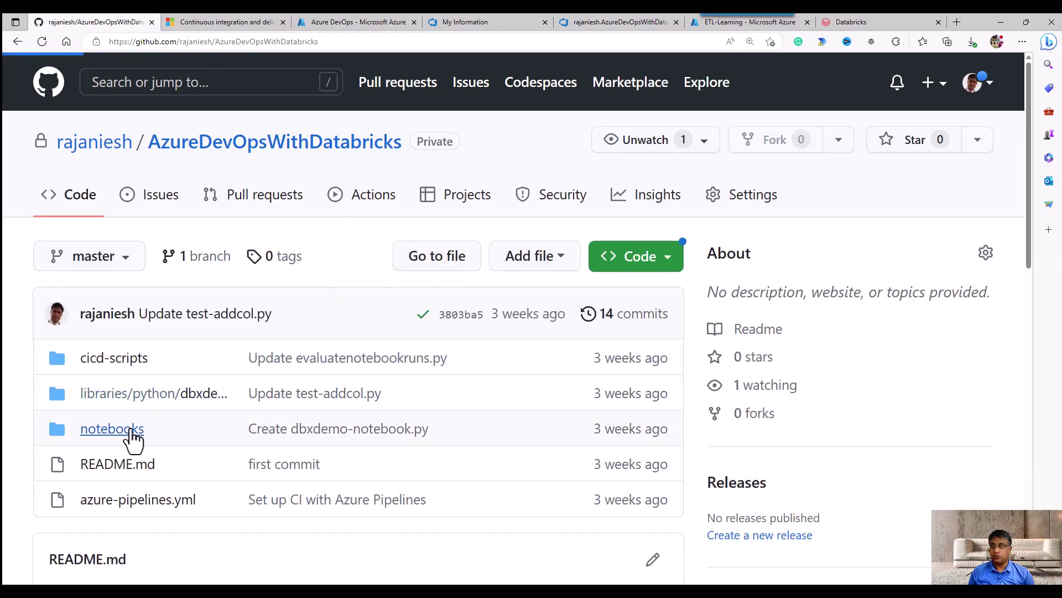
left_click(295, 259)
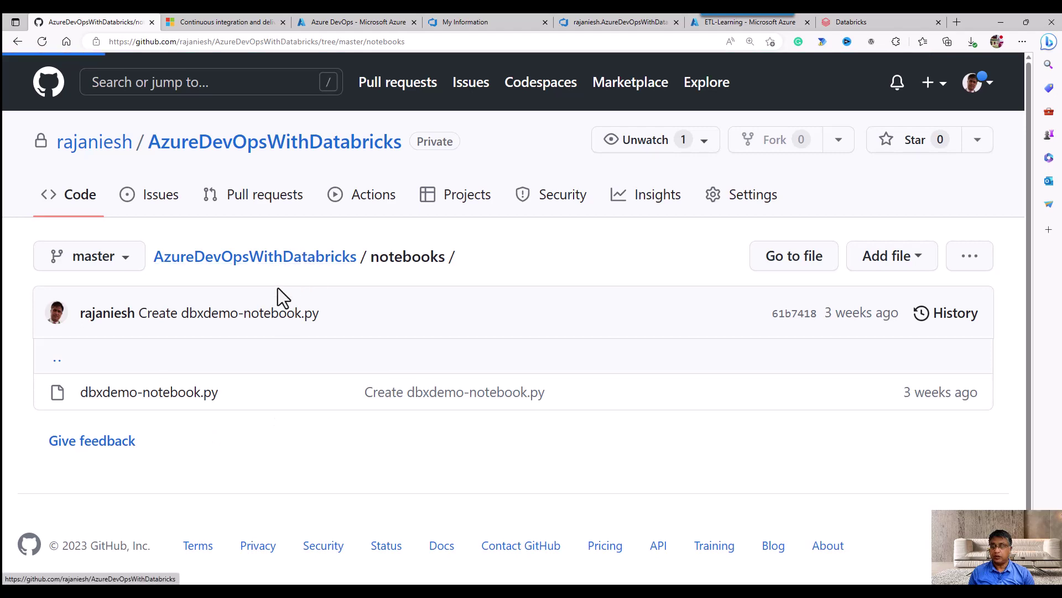
left_click(138, 360)
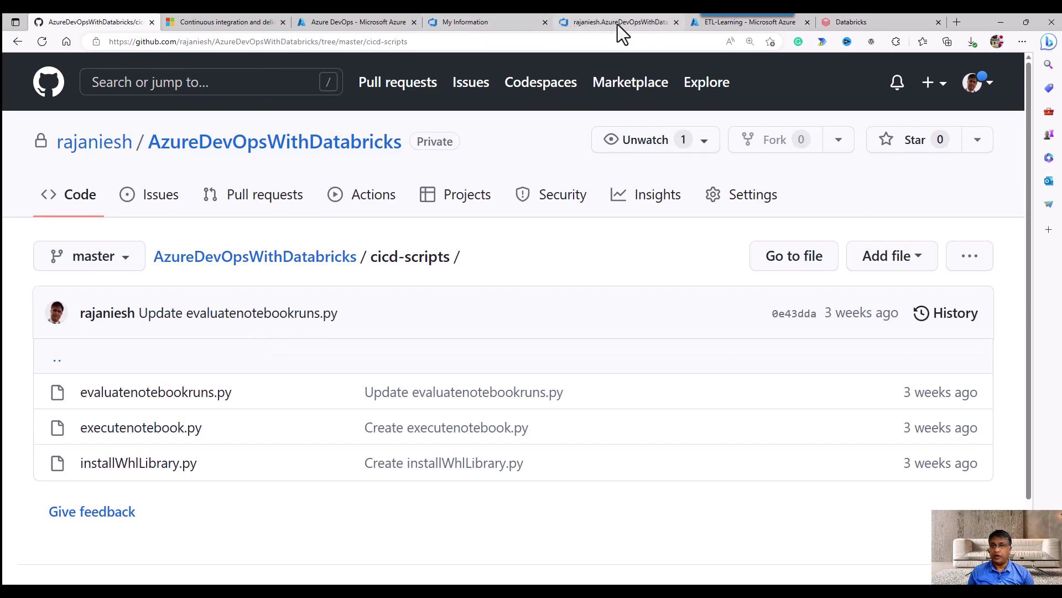
- Return to azure-pipelines.yml in Azure DevOps and examine the commands that create and fill the libs, cicd-scripts and notebooks directories
left_click(359, 21)
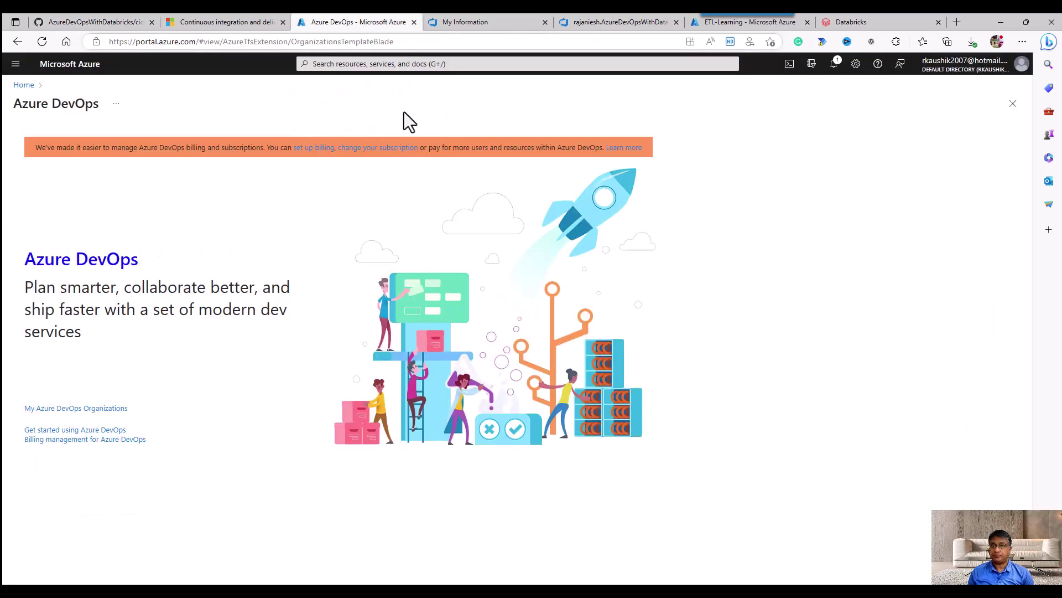
left_click(479, 23)
left_click(586, 22)
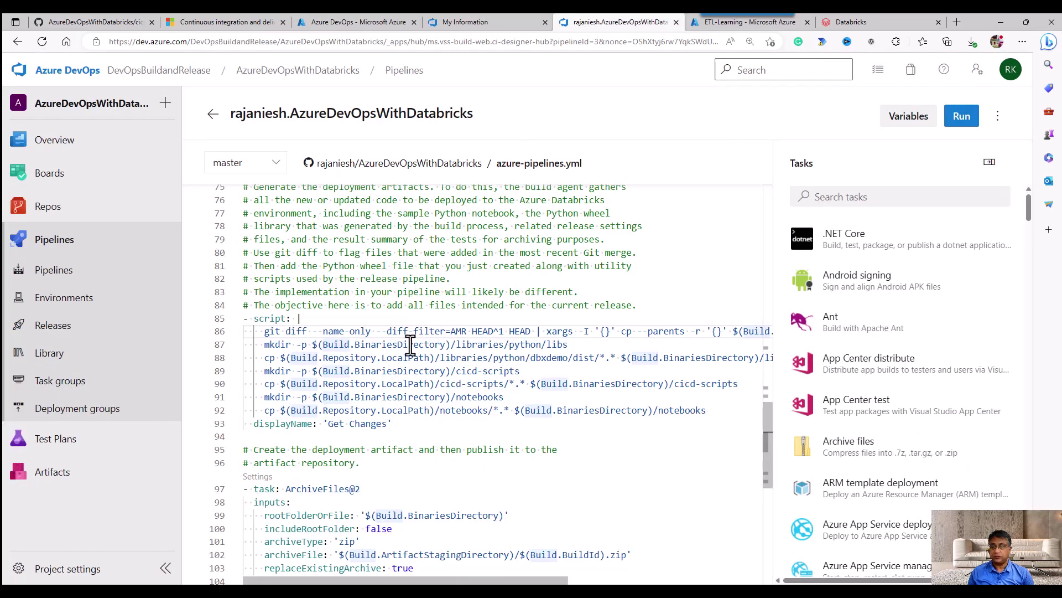
scroll(420, 346, "down", 2)
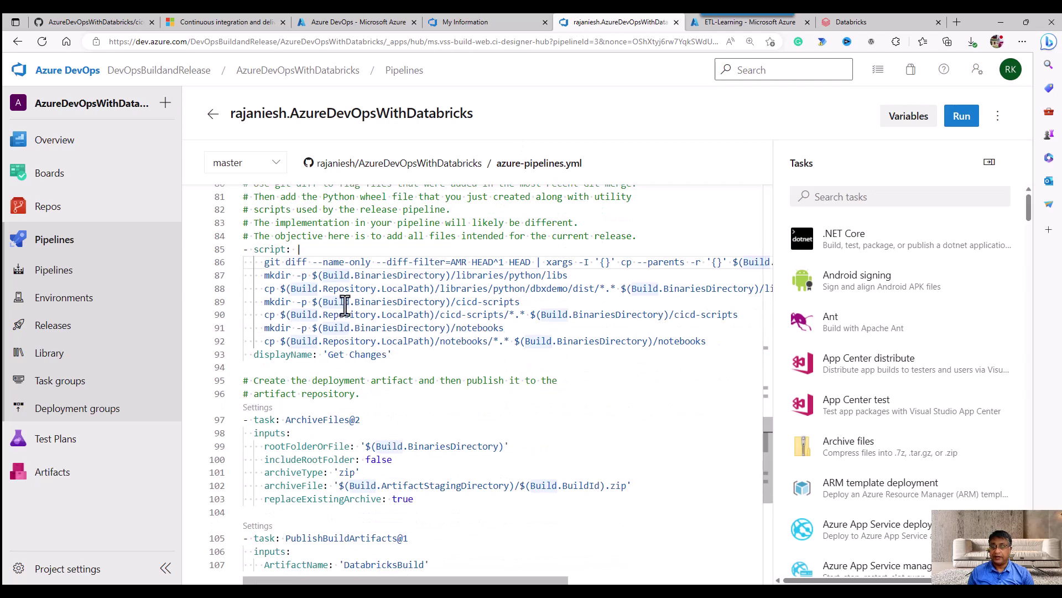
scroll(337, 299, "up", 1)
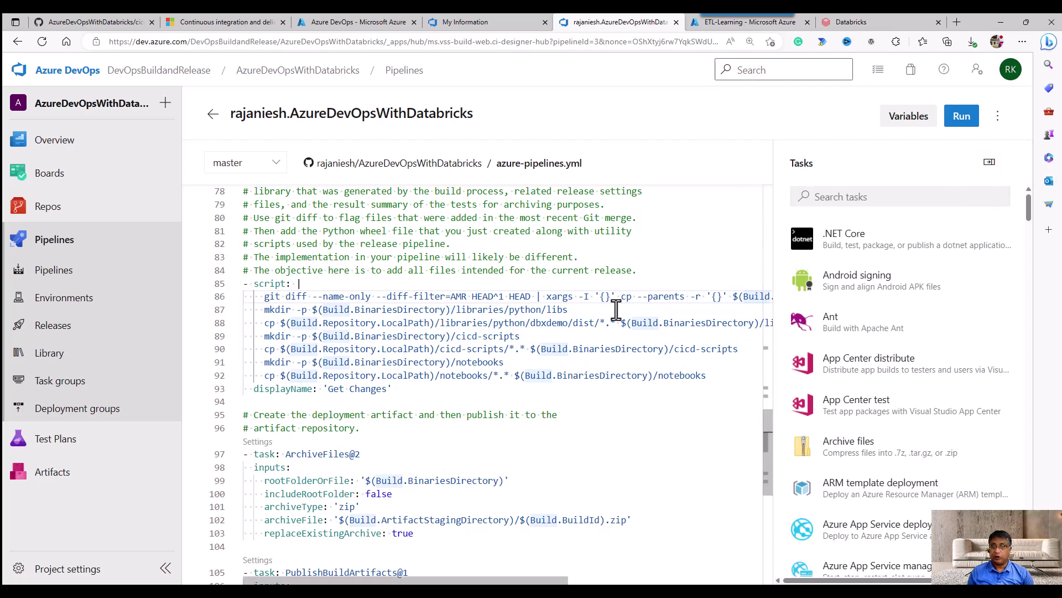
left_click(578, 311)
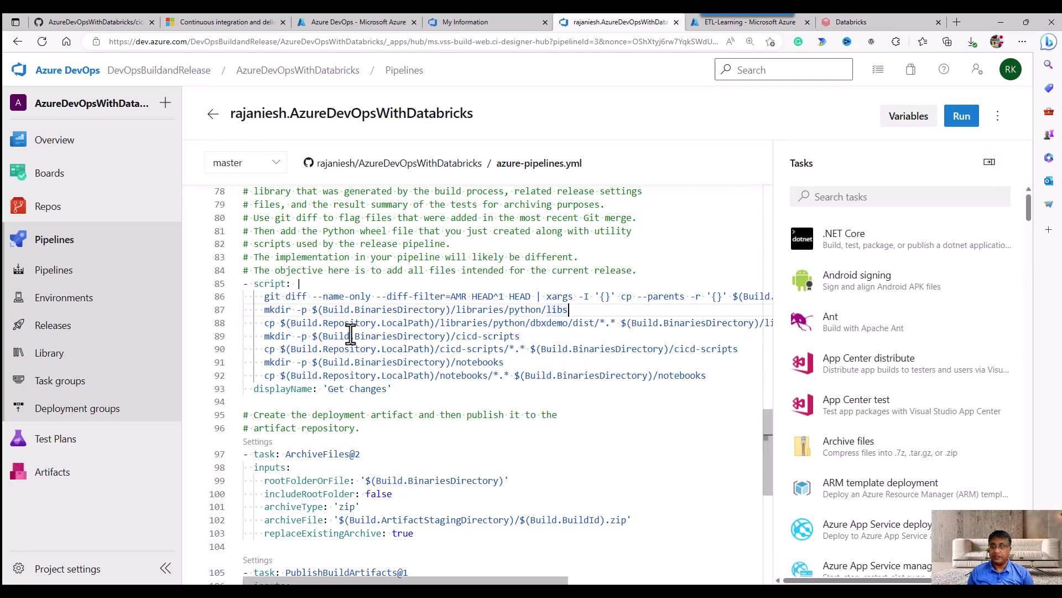
left_click(518, 336)
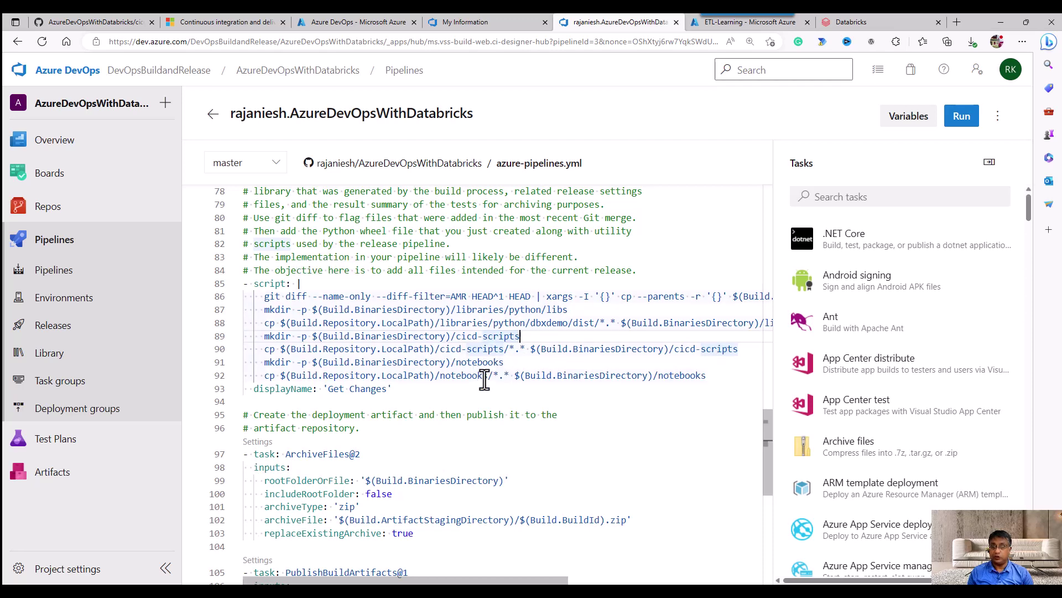
- Examine the ArchiveFiles@2 and PublishBuildArtifacts@1 tasks, highlighting the artifact name 'DatabricksBuild'
scroll(407, 367, "down", 2)
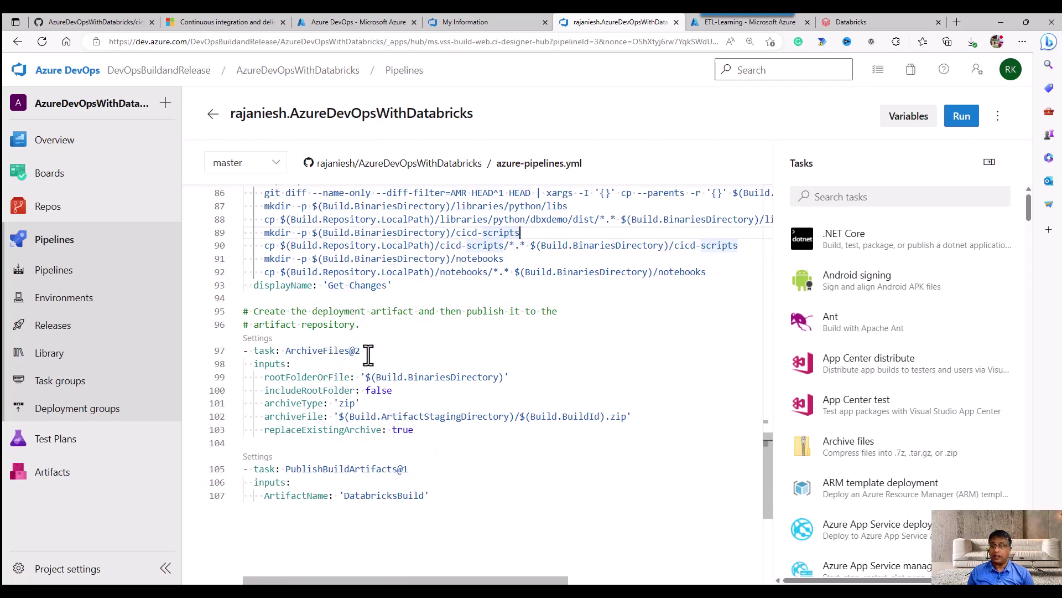
double_click(368, 495)
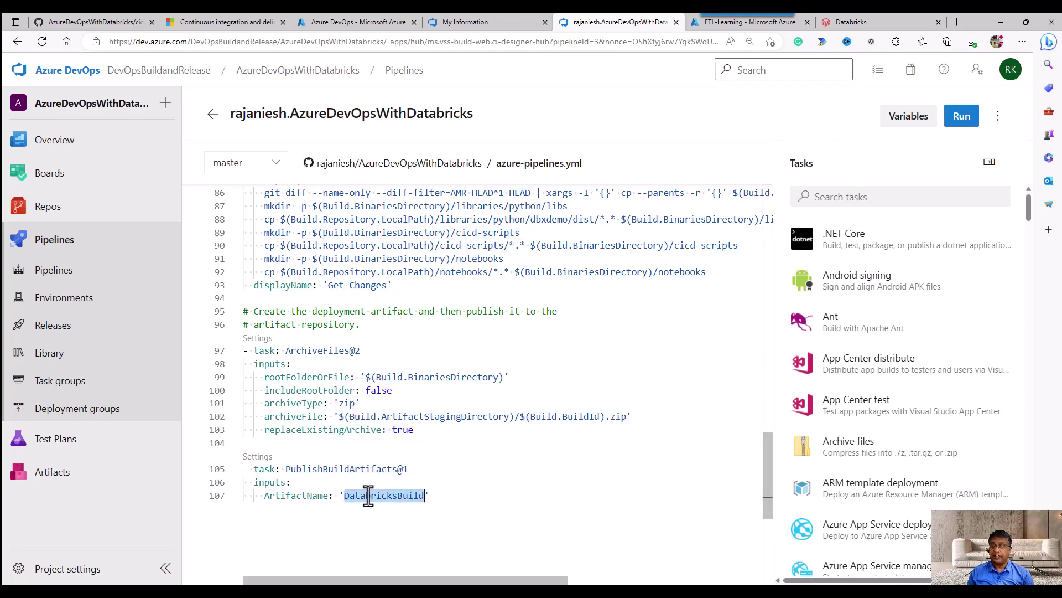
left_click(322, 471)
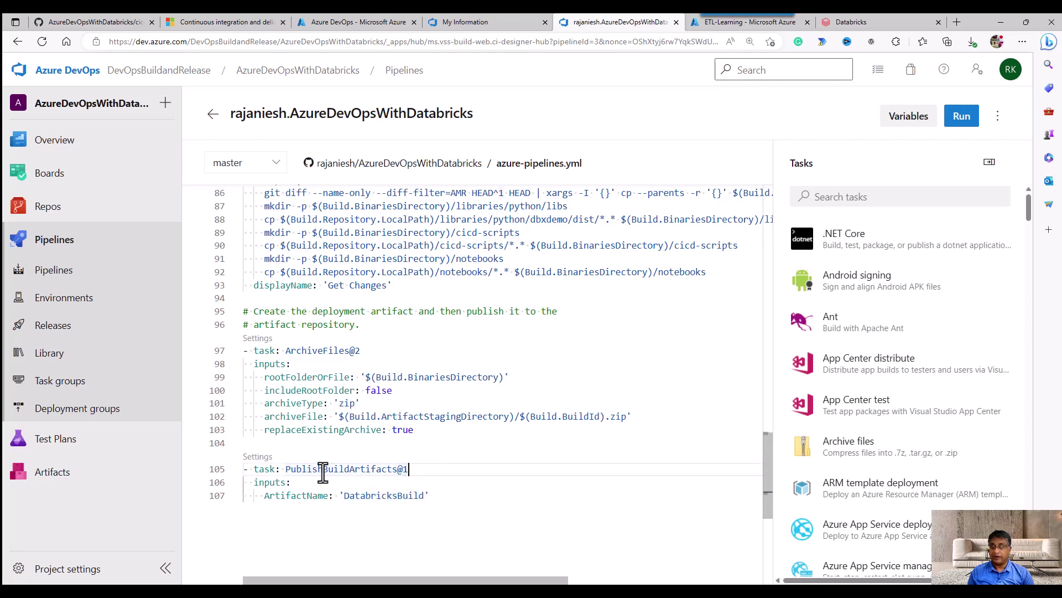
double_click(362, 495)
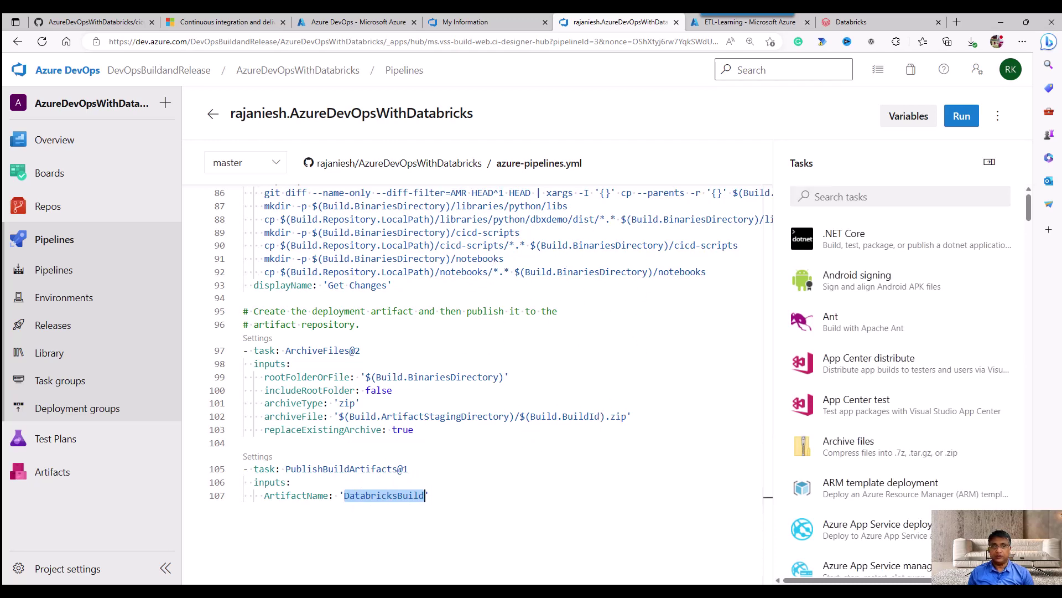
- Highlight the DATABRICKS variables in the 'Configure Databricks Connect' script and show the pipeline's variable definitions
scroll(631, 268, "up", 9)
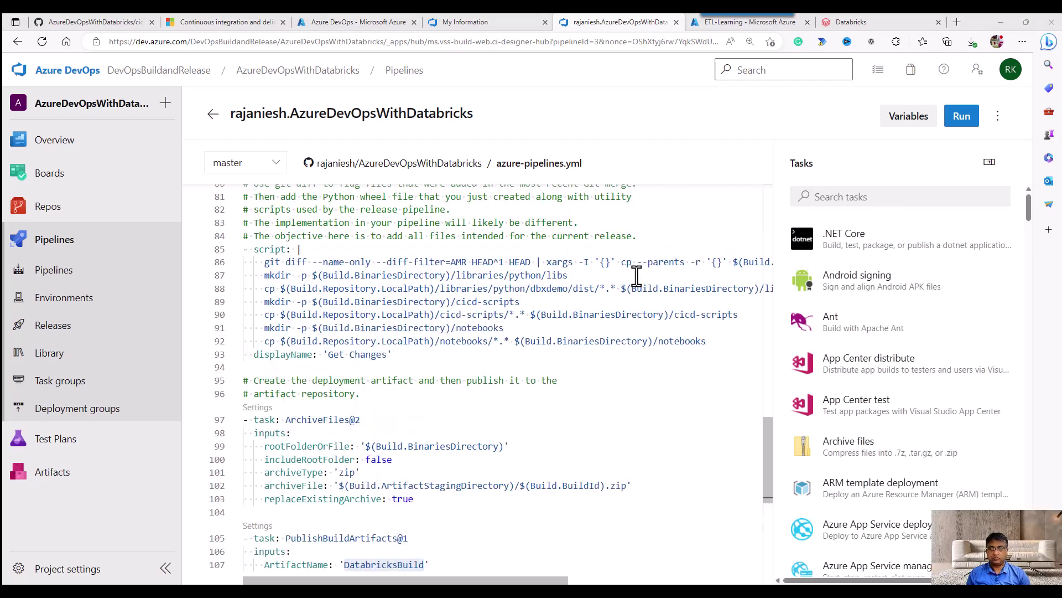
scroll(594, 255, "up", 12)
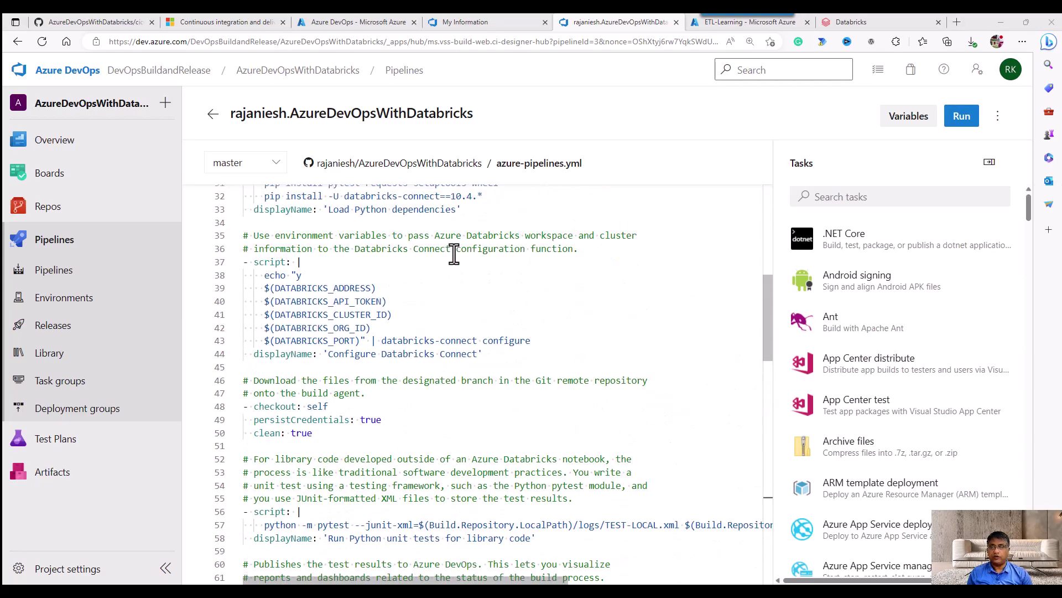
left_click_drag(264, 426, 393, 483)
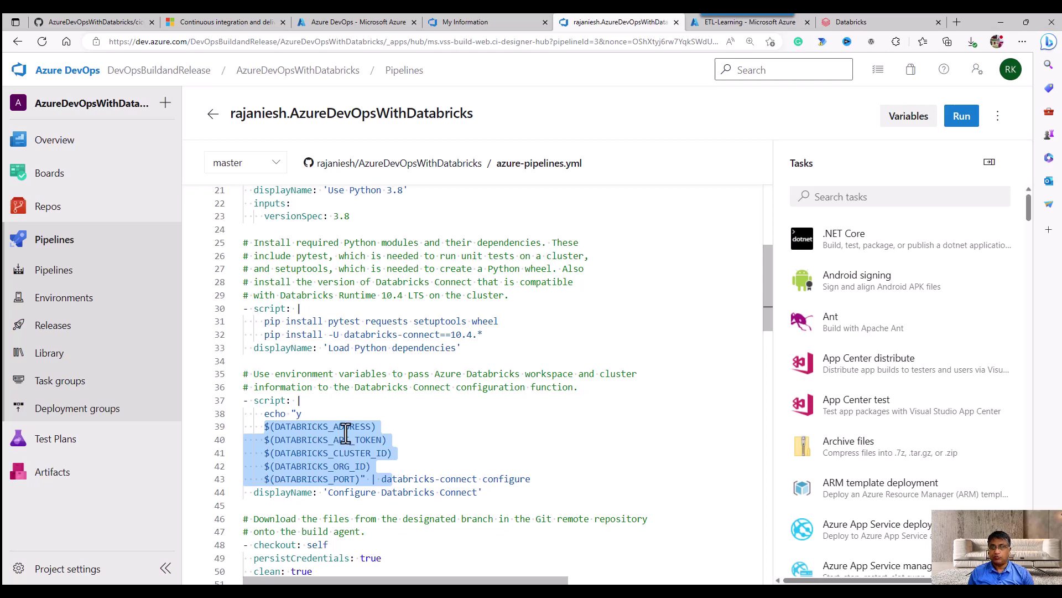
left_click(909, 117)
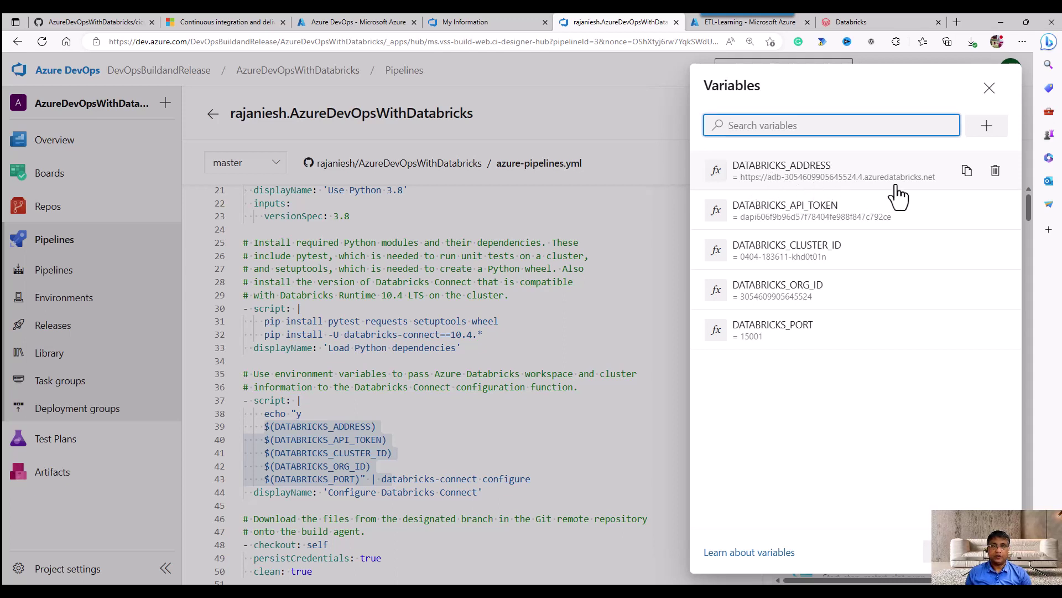
- Switch to Databricks to highlight the workspace URL used for DATABRICKS_ADDRESS, check the ETL-Learning resource in Azure, and return to the pipeline variables
left_click(858, 21)
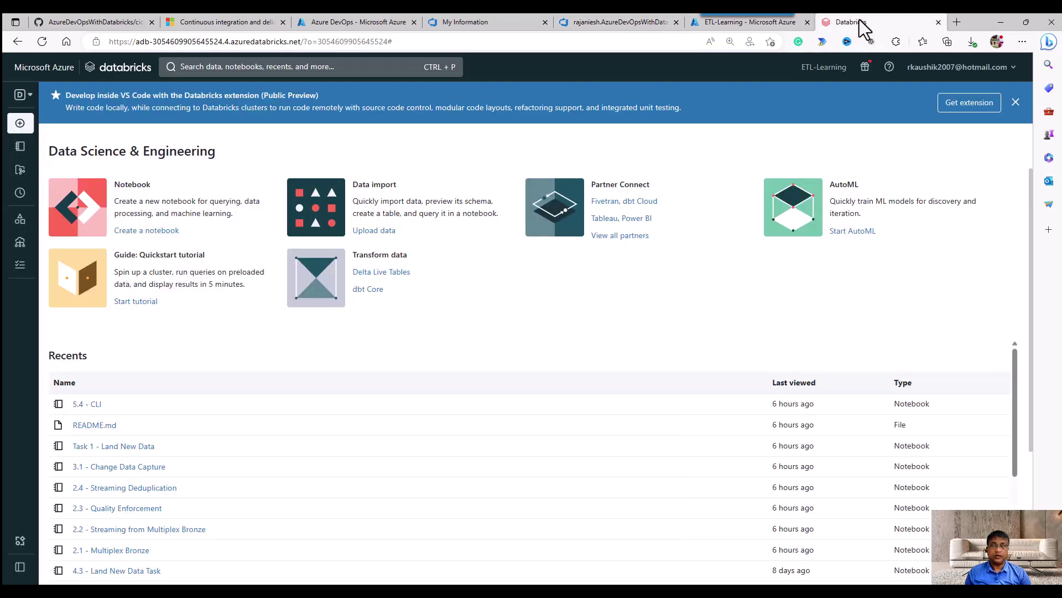
left_click_drag(234, 42, 113, 42)
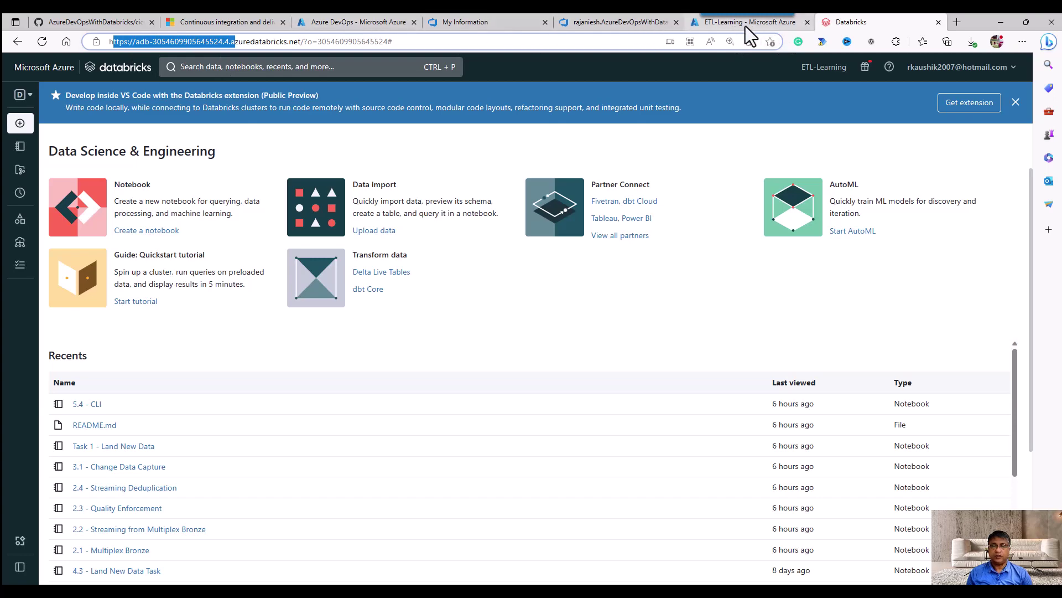
left_click(778, 22)
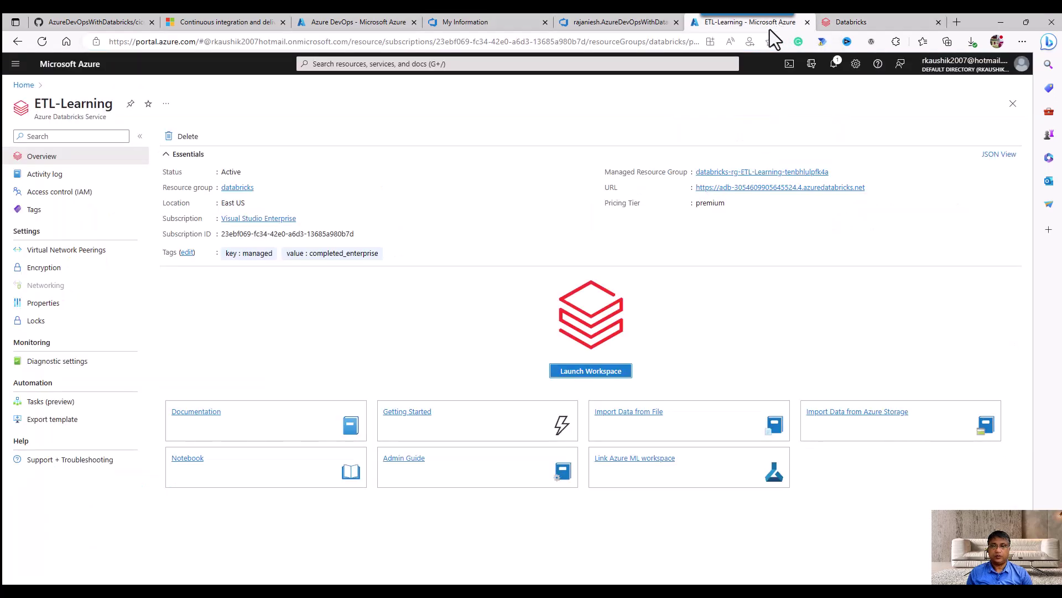
left_click(632, 22)
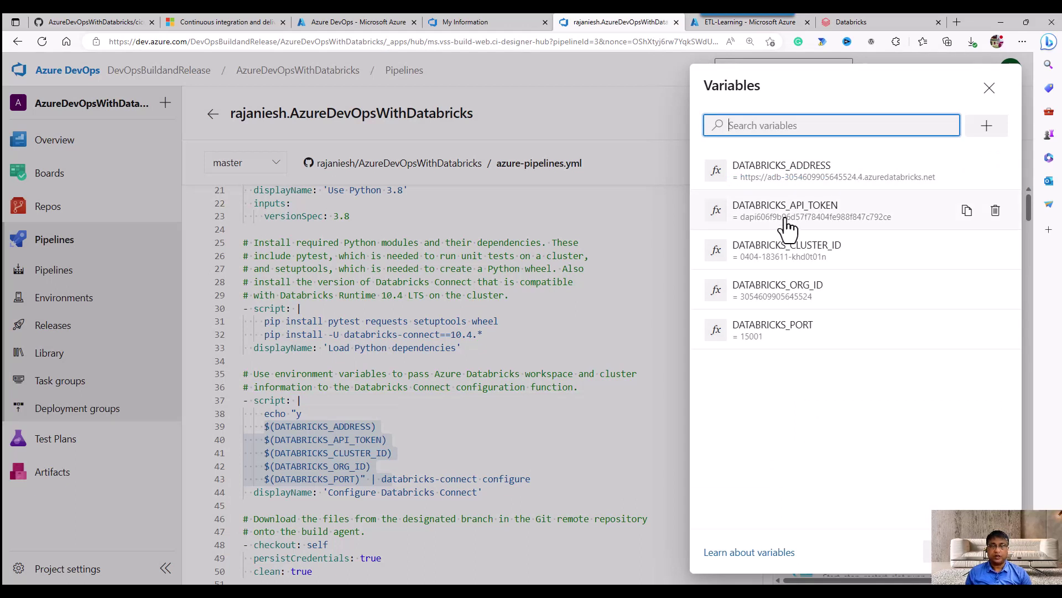
- Switch to Databricks, show how a personal access token for DATABRICKS_API_TOKEN is generated in User Settings, check the variable, and cancel the new token
left_click(882, 21)
left_click(1009, 68)
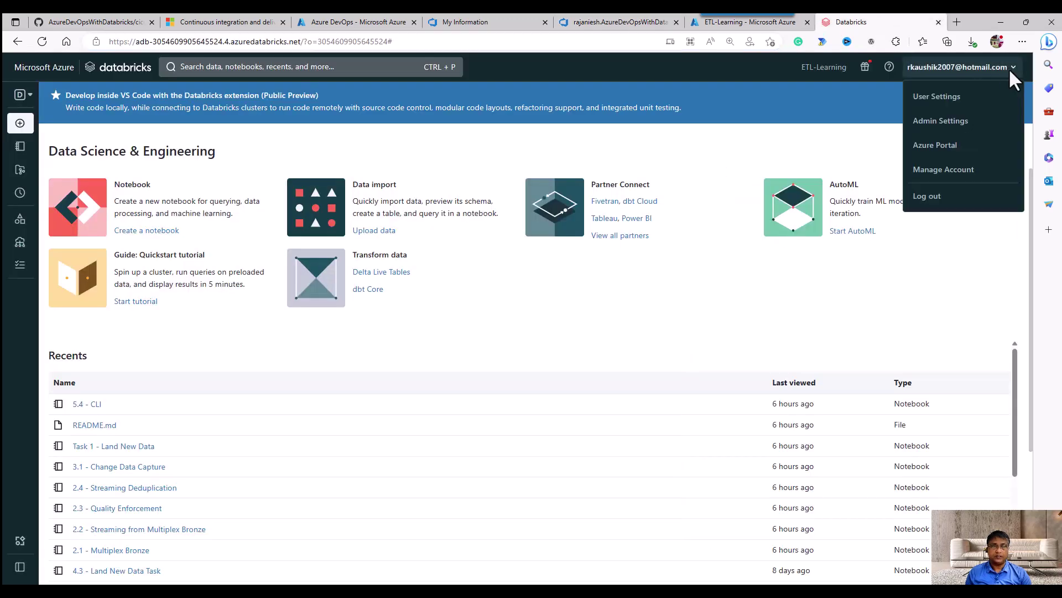
left_click(955, 103)
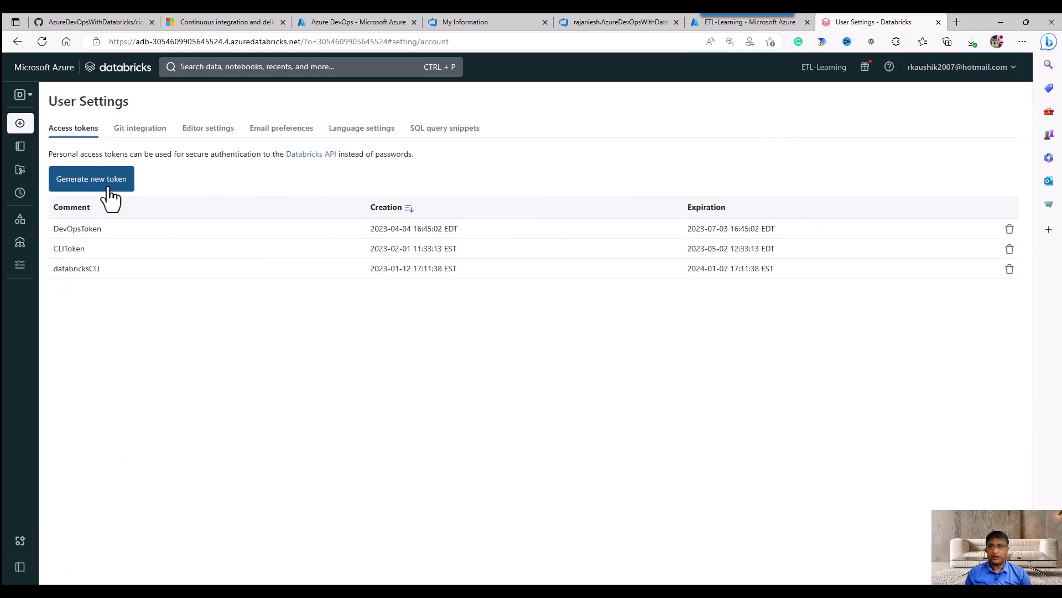
left_click(109, 195)
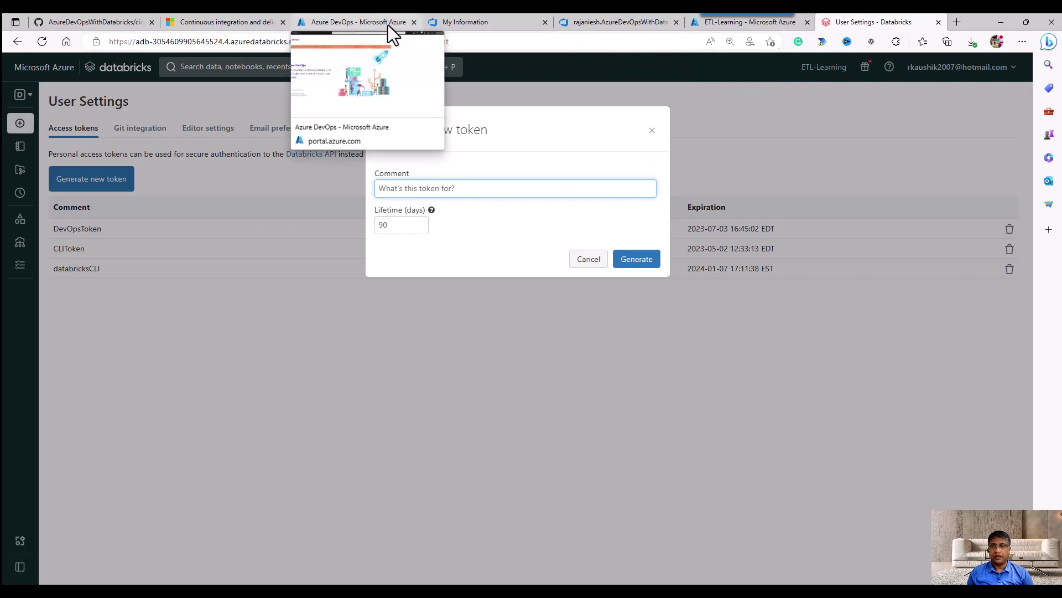
left_click(631, 26)
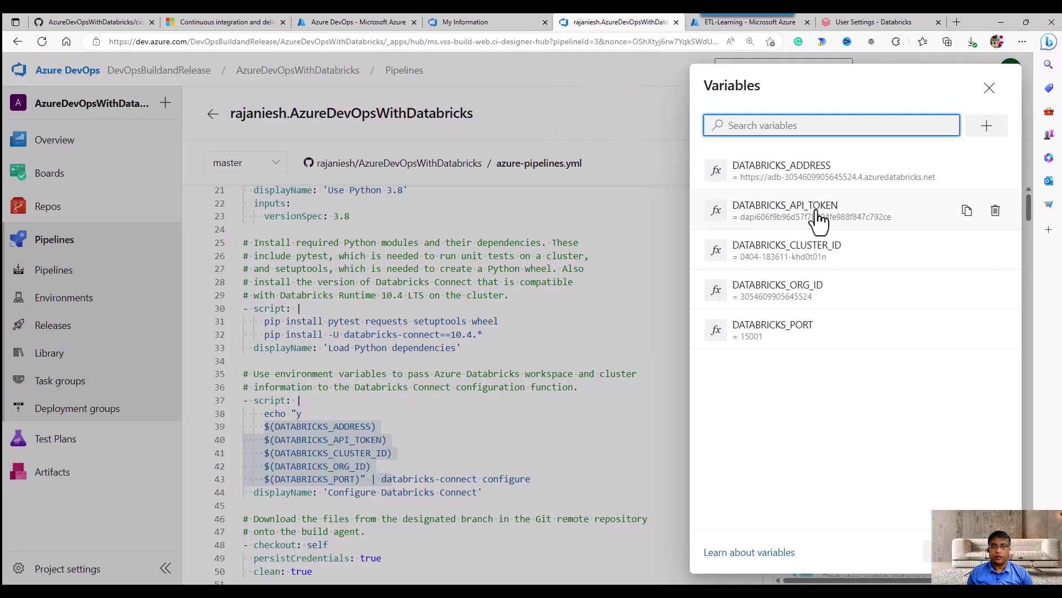
left_click(878, 24)
left_click(591, 260)
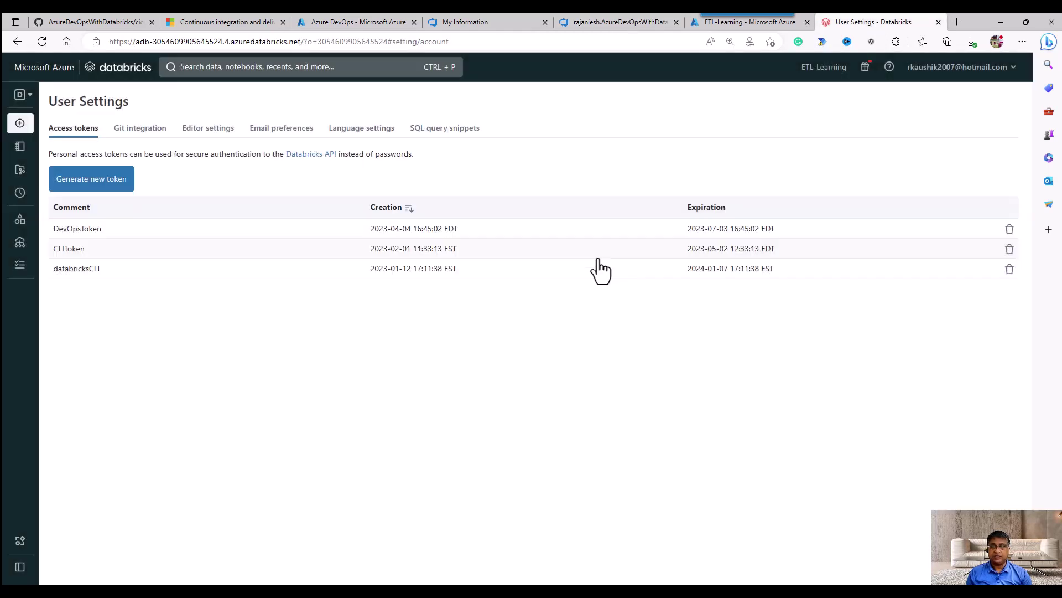
- Highlight the organization ID in the Databricks workspace URL, check the ETL-Learning resource in Azure, and return to the pipeline variables in Azure DevOps
left_click(18, 42)
left_click(388, 42)
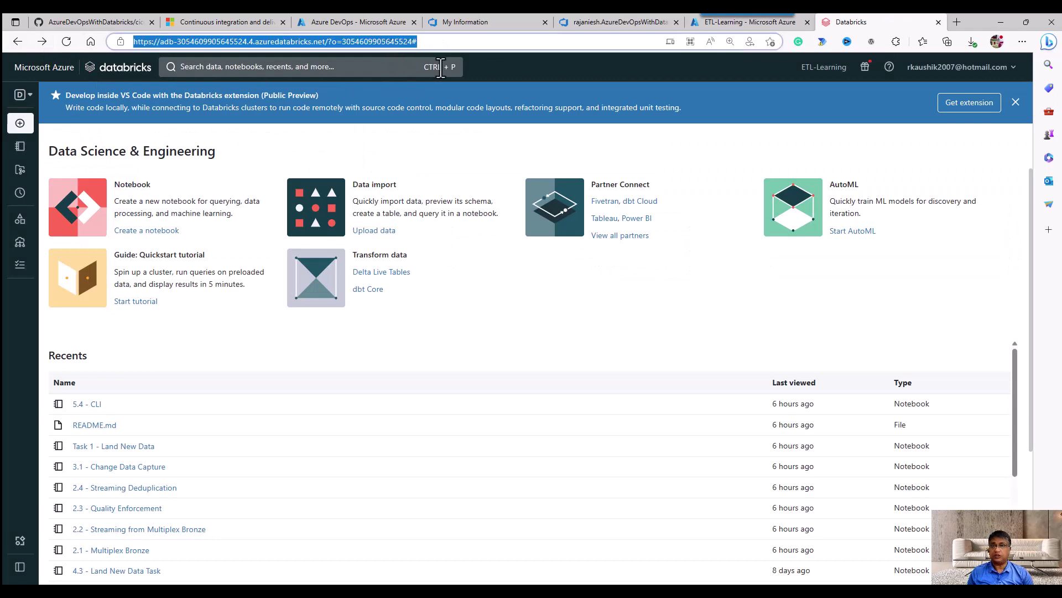
double_click(371, 42)
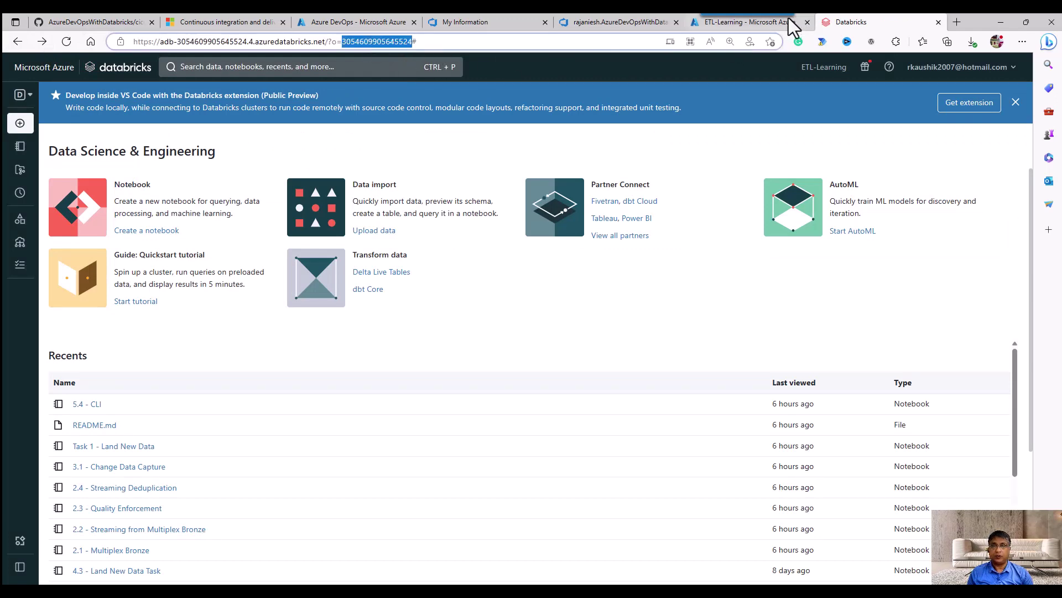
left_click(758, 28)
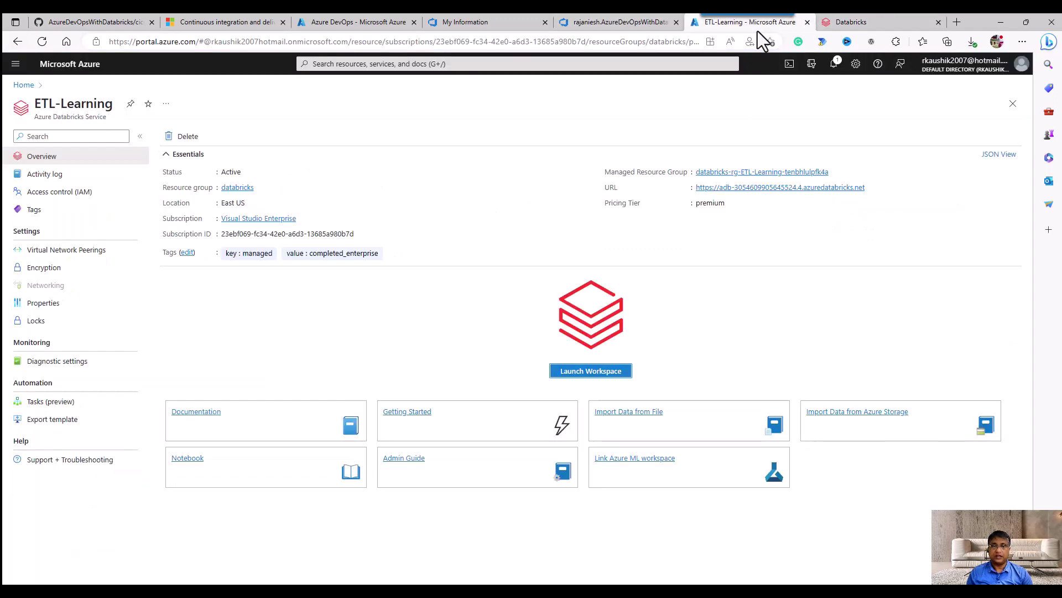
left_click(645, 25)
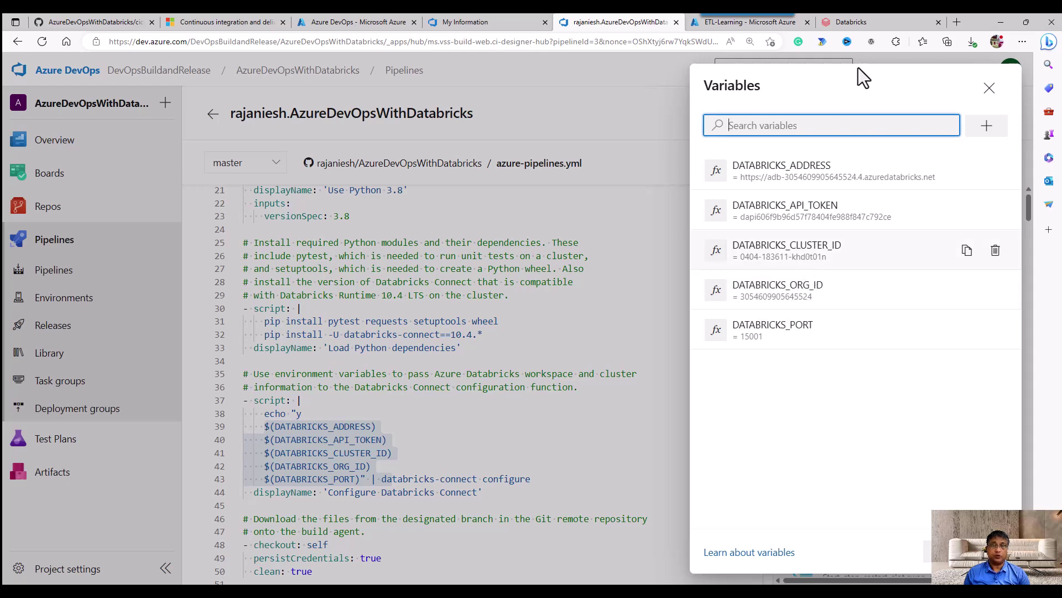
- Switch to Databricks, check the Compute page, and copy the cluster ID from the URL of the 10.4 LTS cluster's details page
left_click(869, 22)
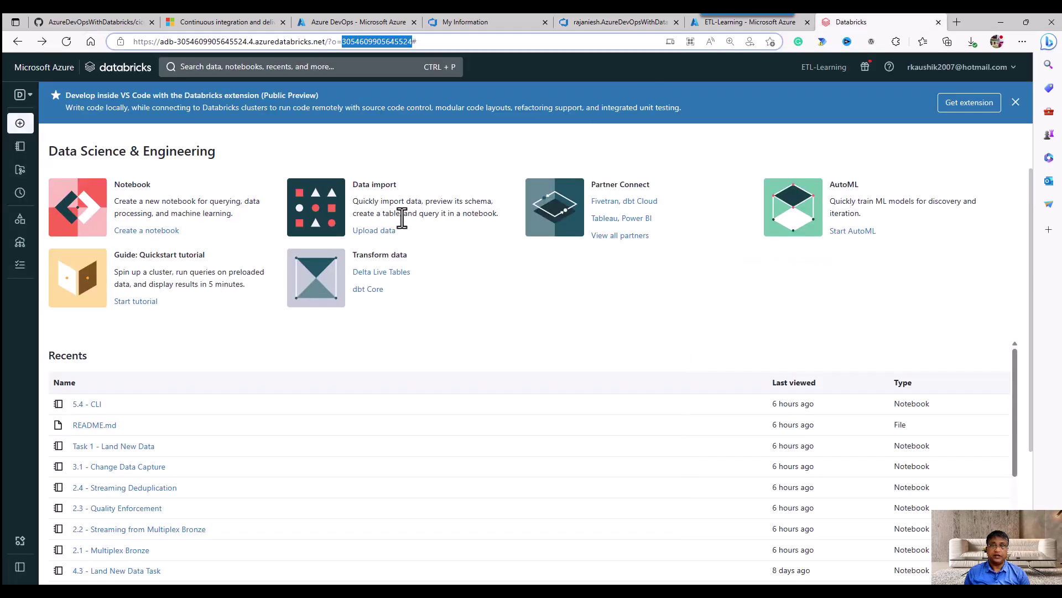
left_click(32, 248)
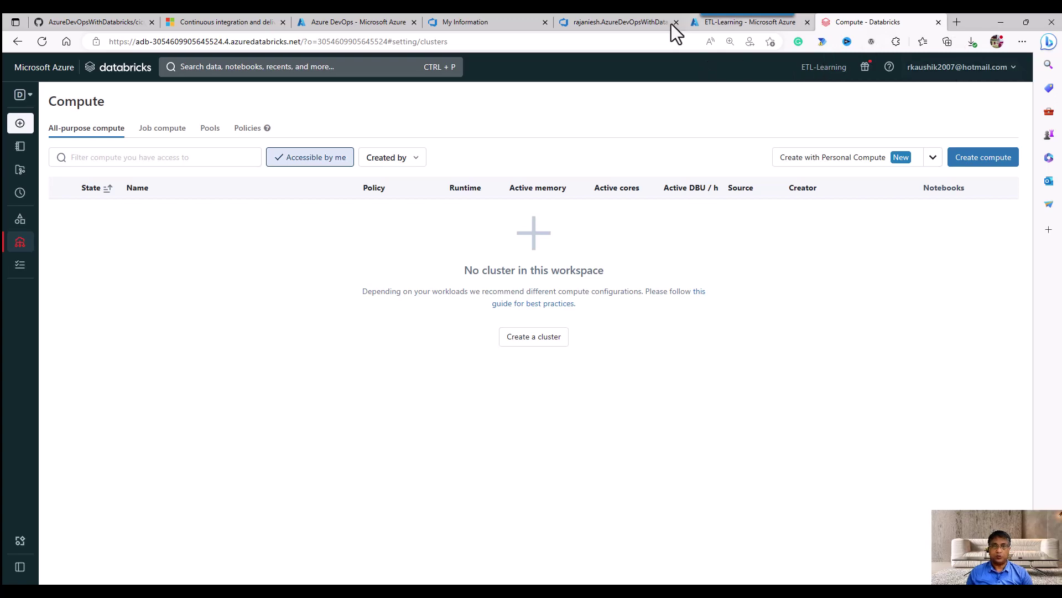
left_click(624, 23)
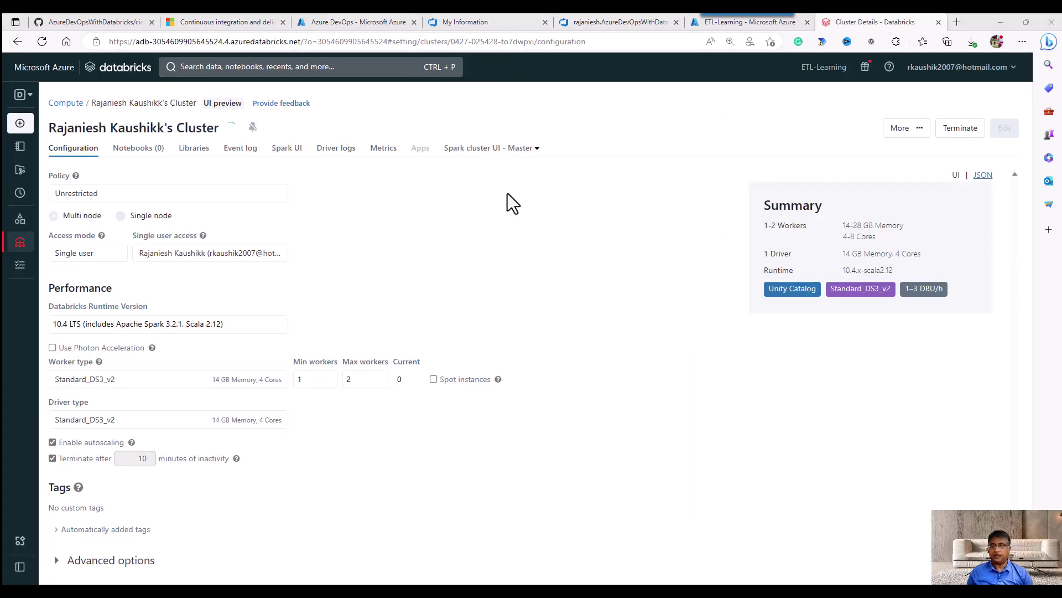
left_click(457, 42)
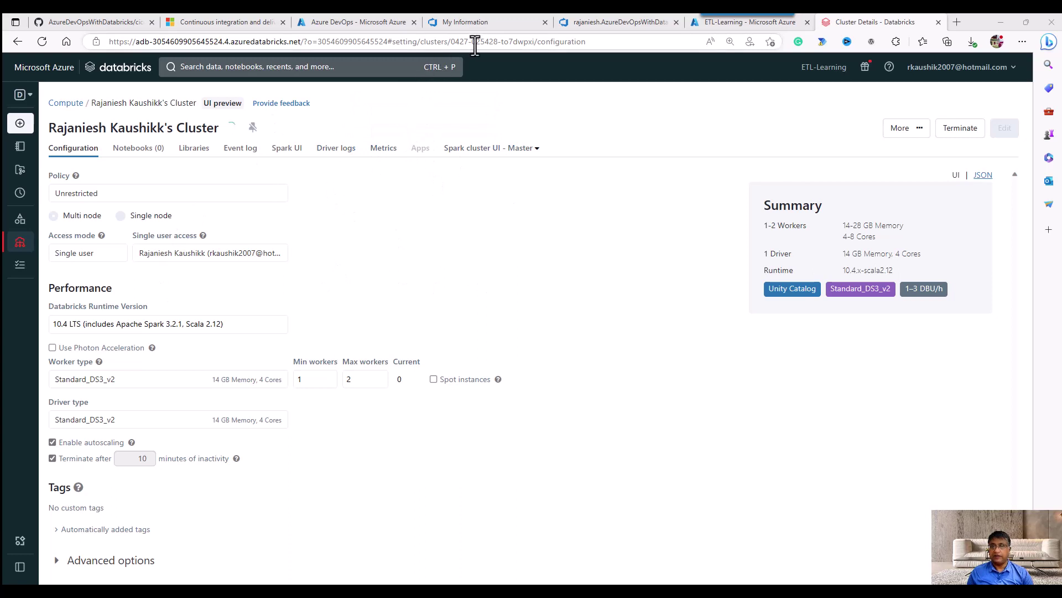
left_click(458, 41)
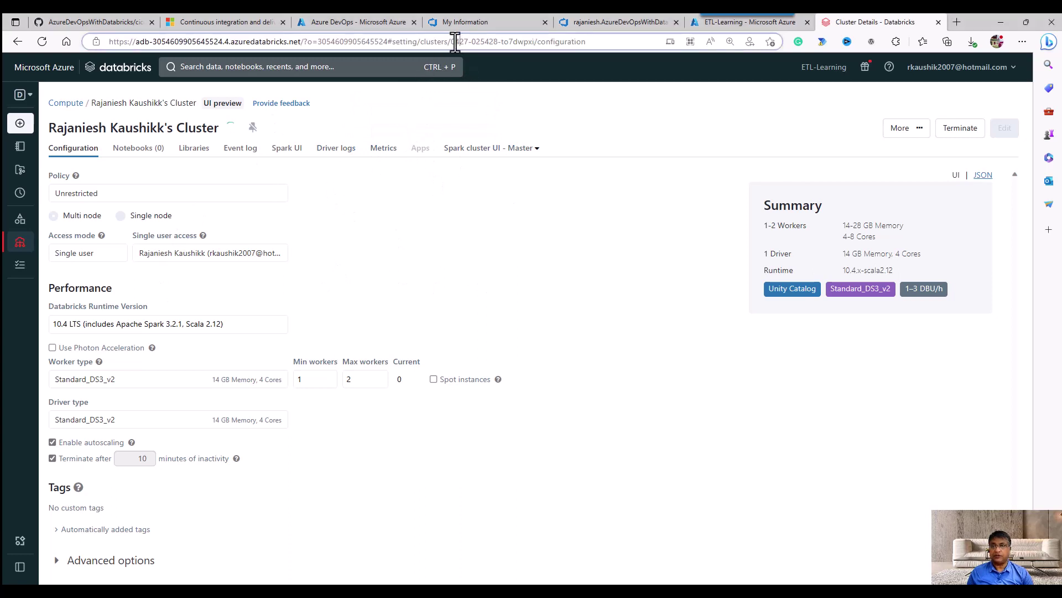
left_click_drag(451, 42, 521, 42)
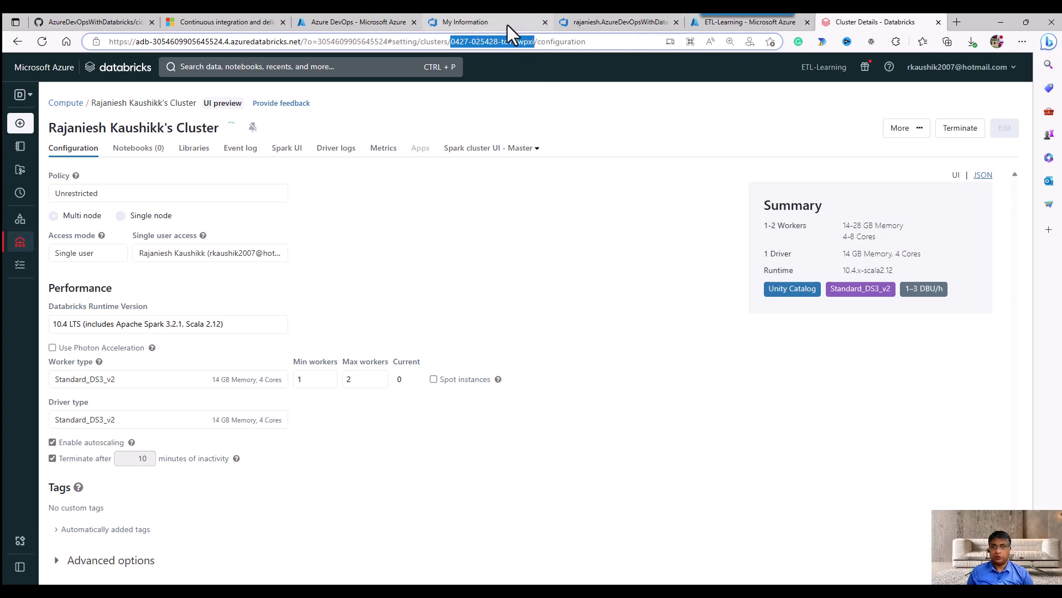
left_click(606, 21)
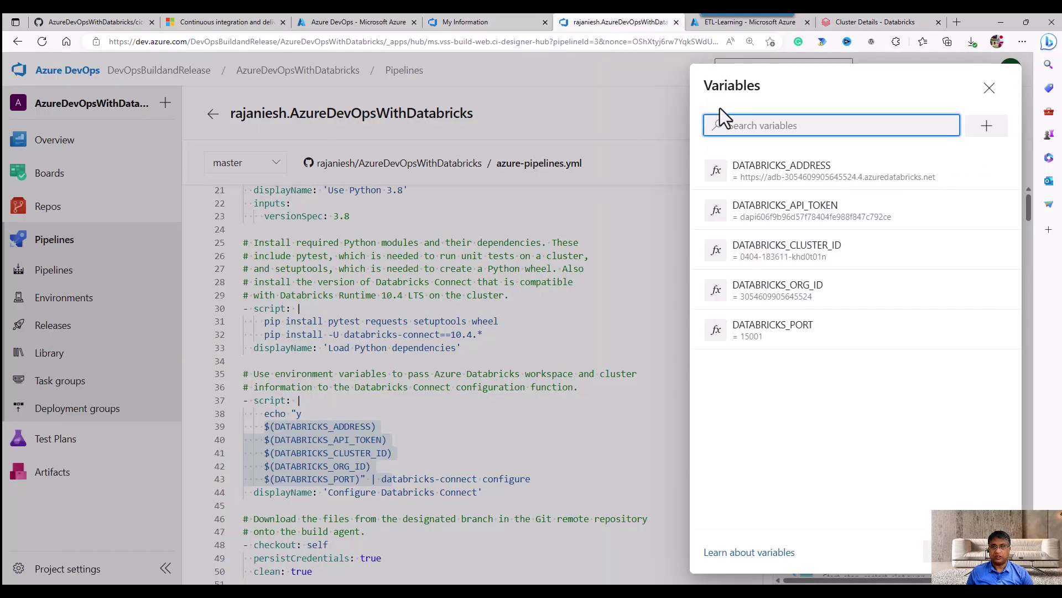
left_click(802, 265)
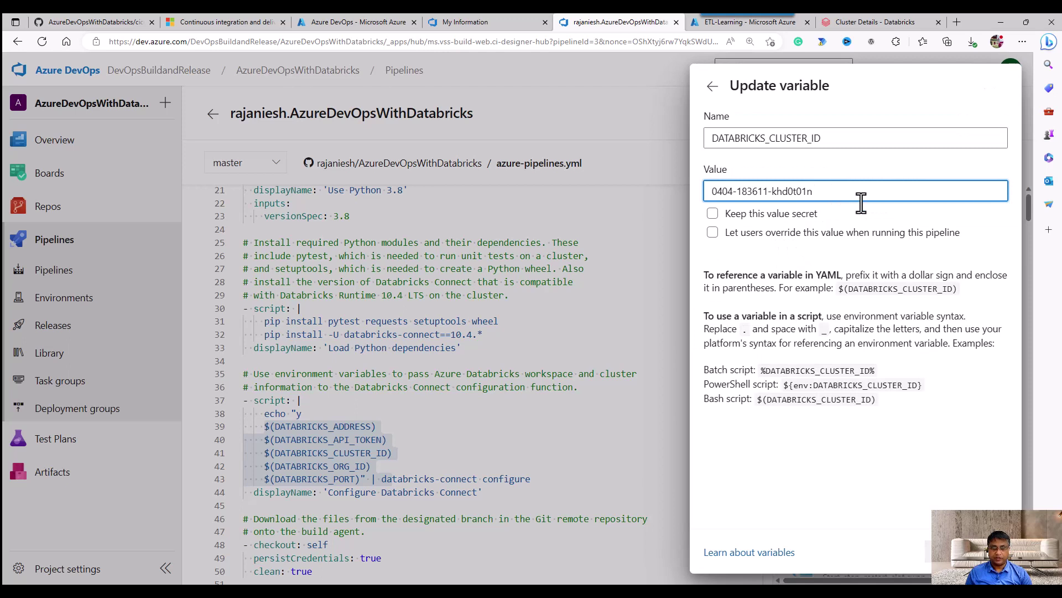
key("ctrl+v")
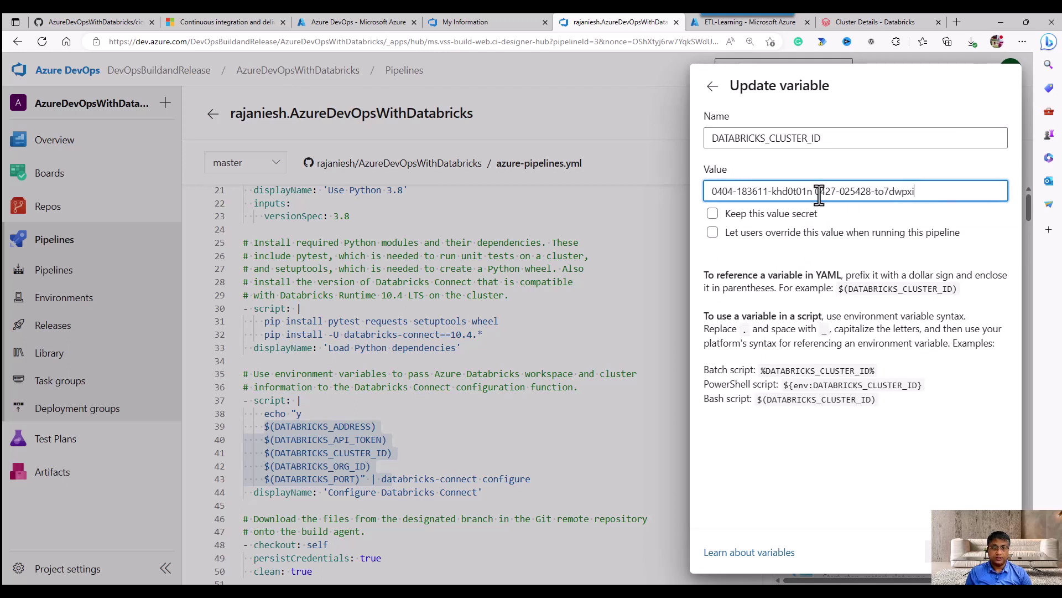
key("shift+Home")
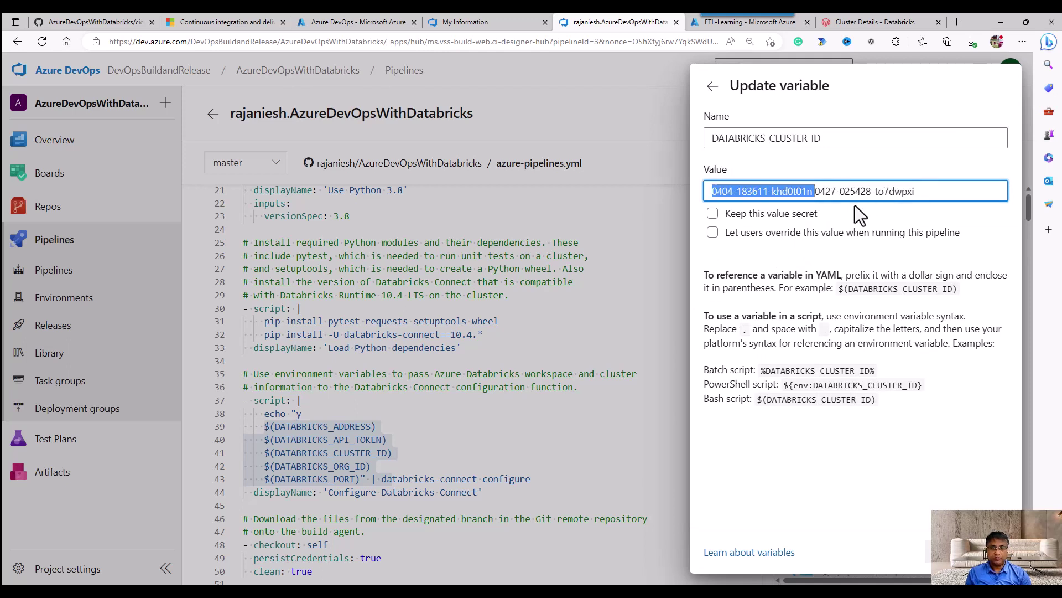
key("BackSpace")
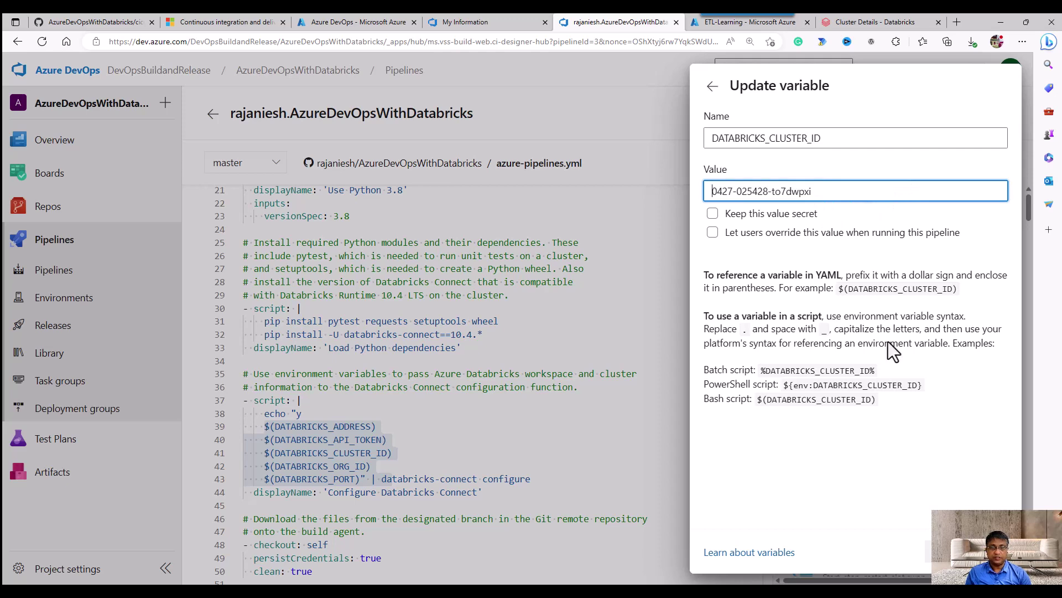
left_click(991, 552)
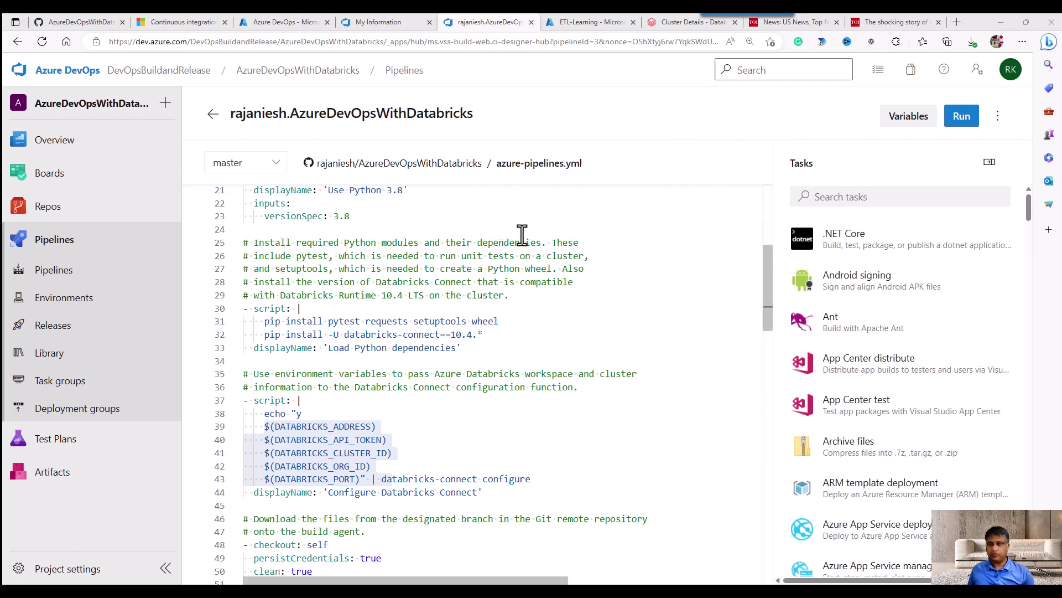
- Run the pipeline manually on the master branch and open the run's Job details
left_click(962, 117)
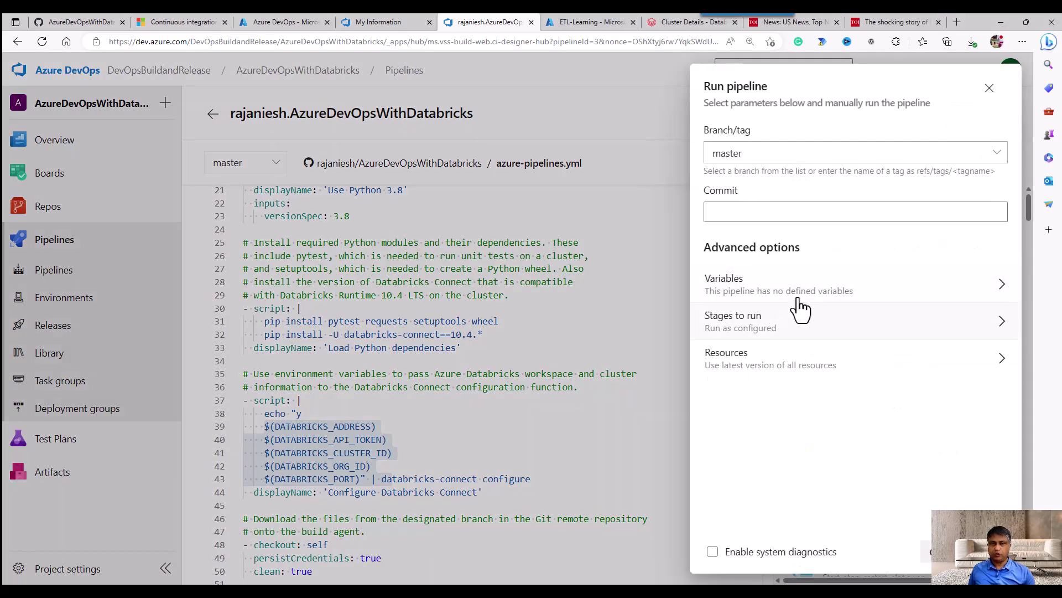
left_click(990, 552)
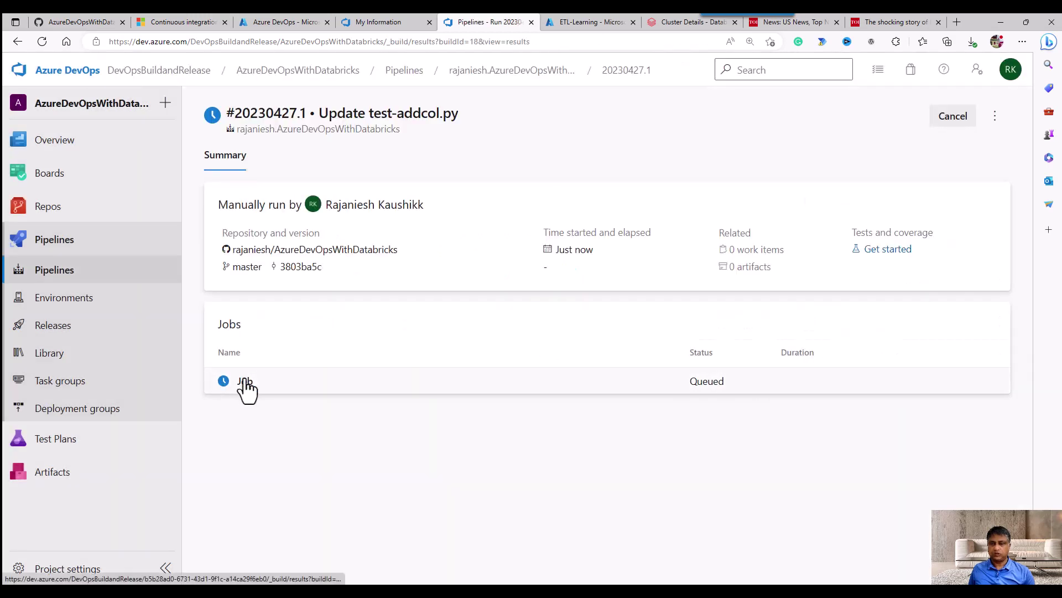
left_click(246, 381)
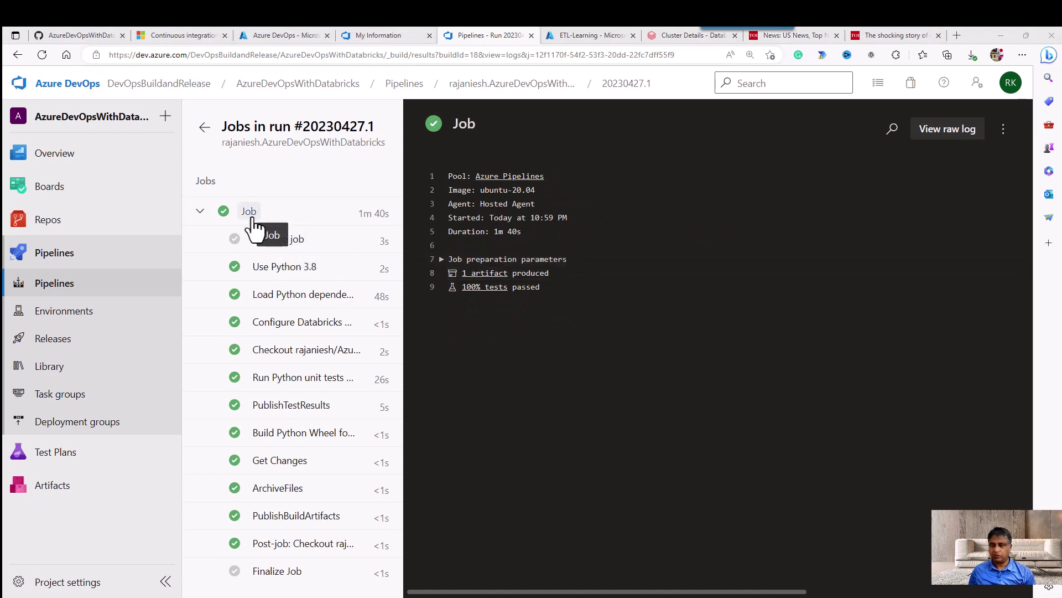
- Examine the job logs from 'Use Python 3.8' through 'Run Python unit tests for library code', including dependency loading, Databricks Connect and checkout
left_click(281, 271)
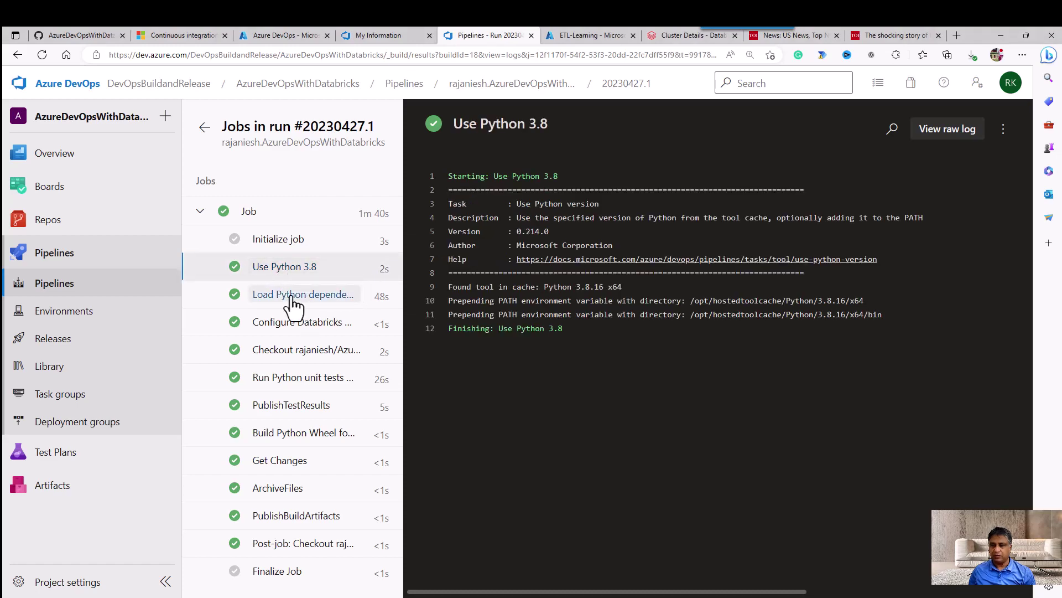
left_click(292, 296)
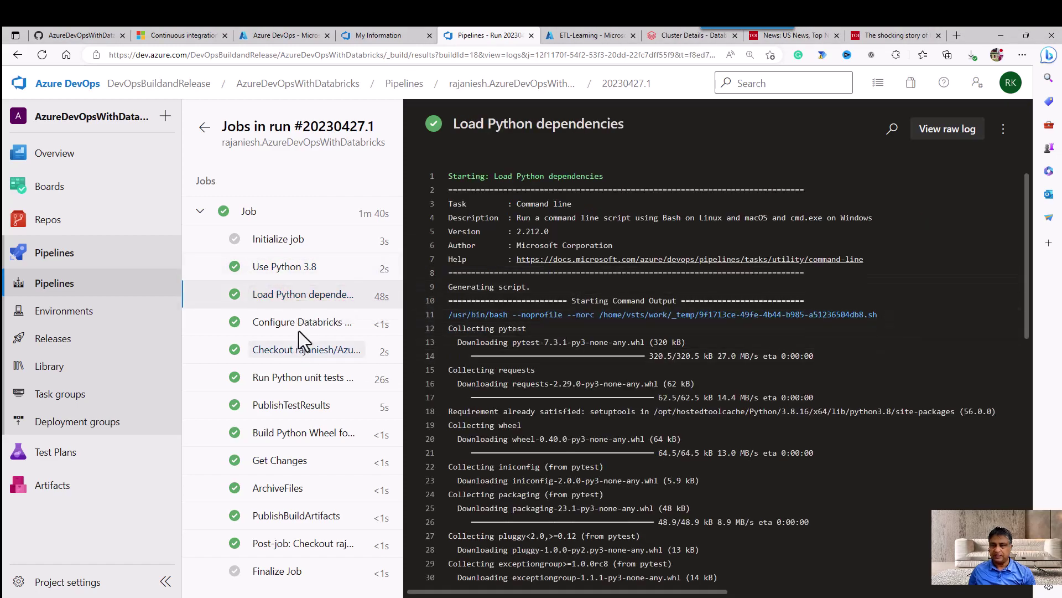
left_click(302, 332)
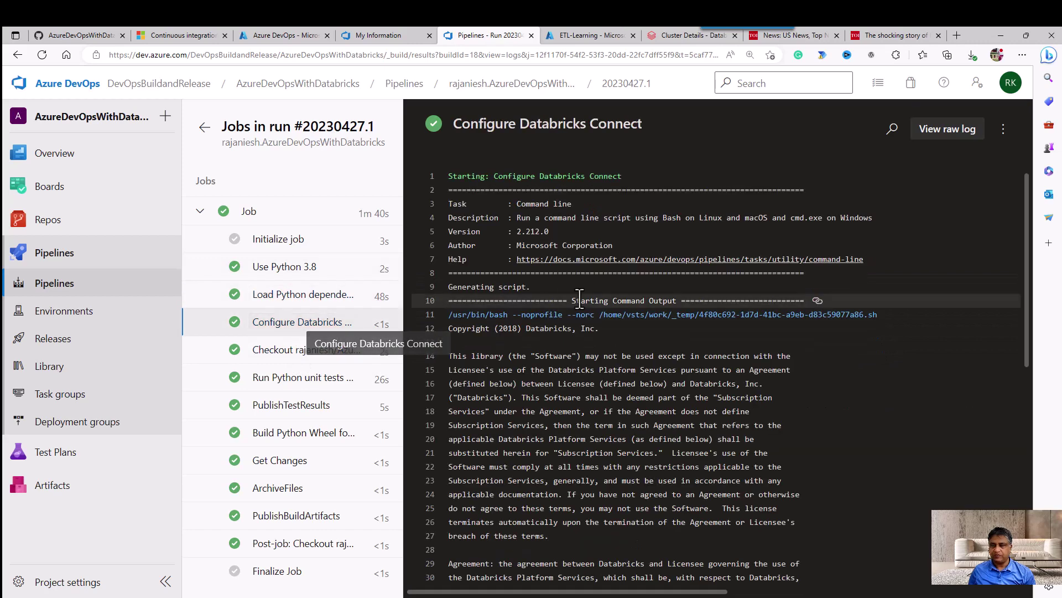
left_click(302, 351)
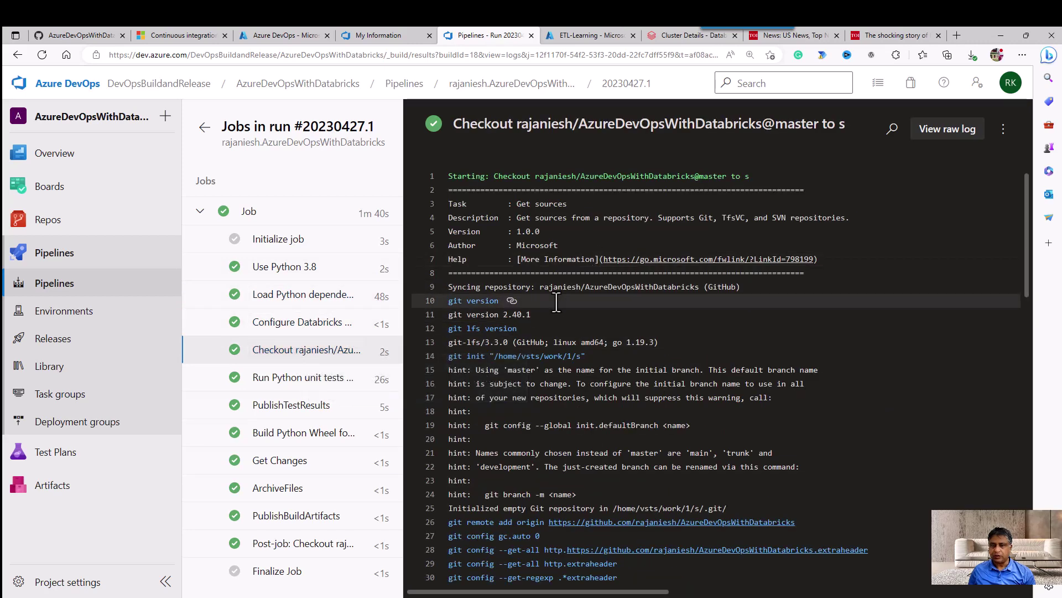
left_click(297, 381)
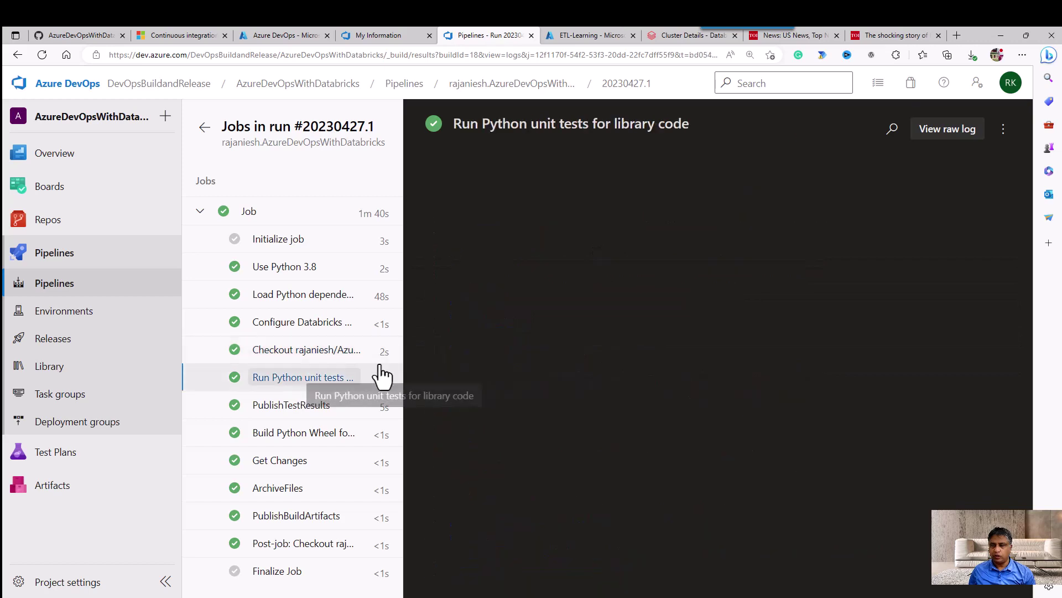
- Examine the PublishTestResults log, view the published pytest run's summary, and return to the job logs
left_click(282, 407)
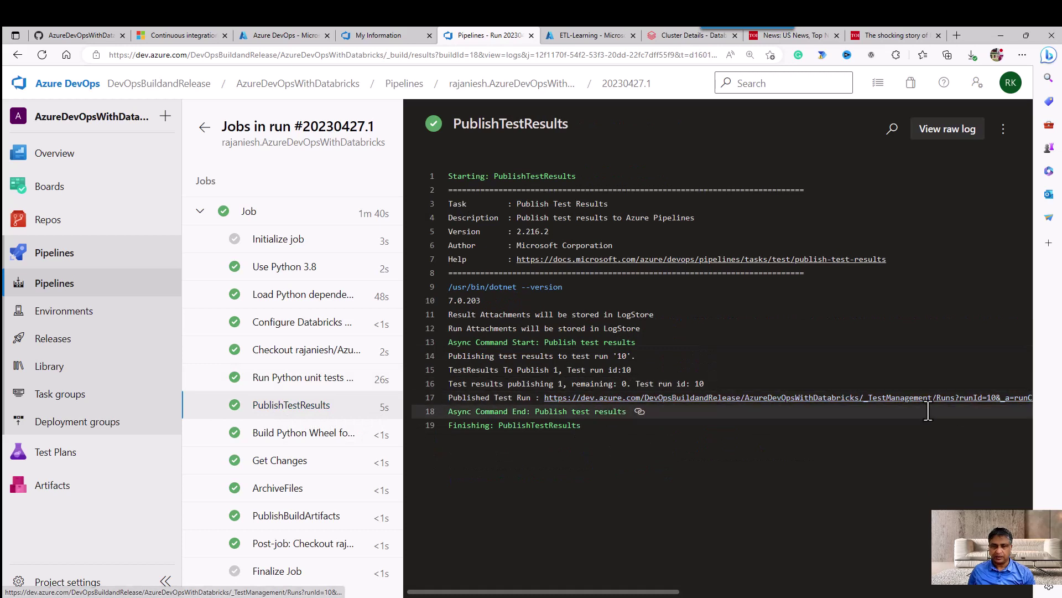
left_click(682, 402)
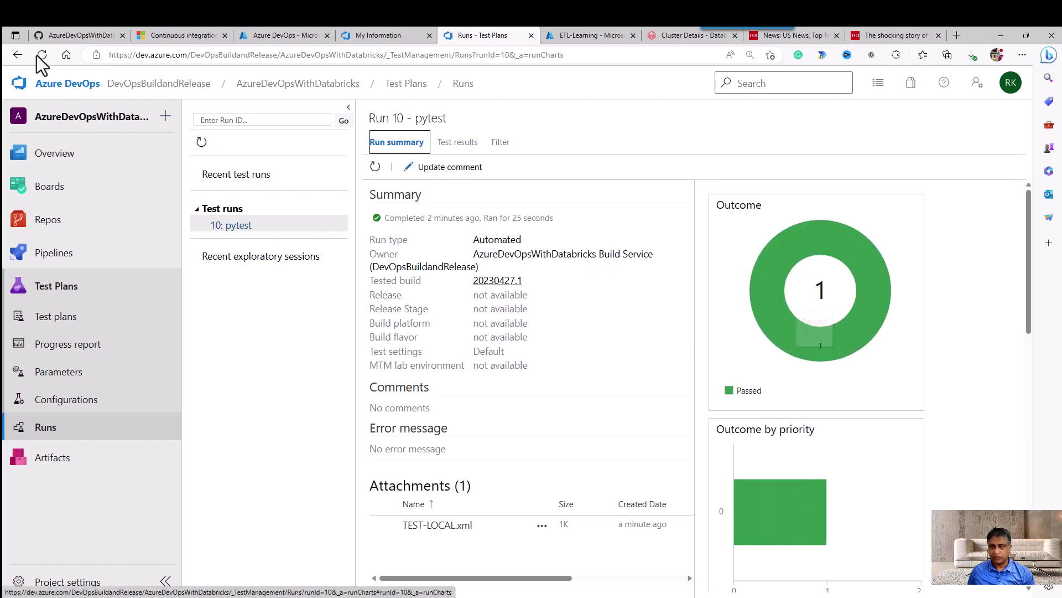
left_click(18, 55)
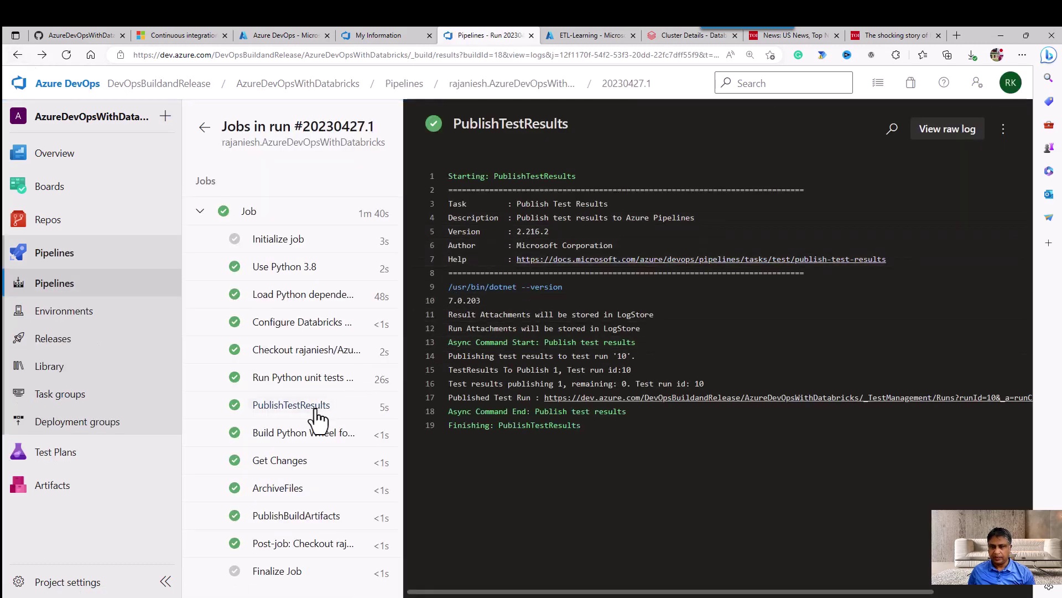
- Examine the logs from 'Build Python Wheel for Libs' through the post-job checkout, including ArchiveFiles and PublishBuildArtifacts, and return to the run summary
left_click(305, 440)
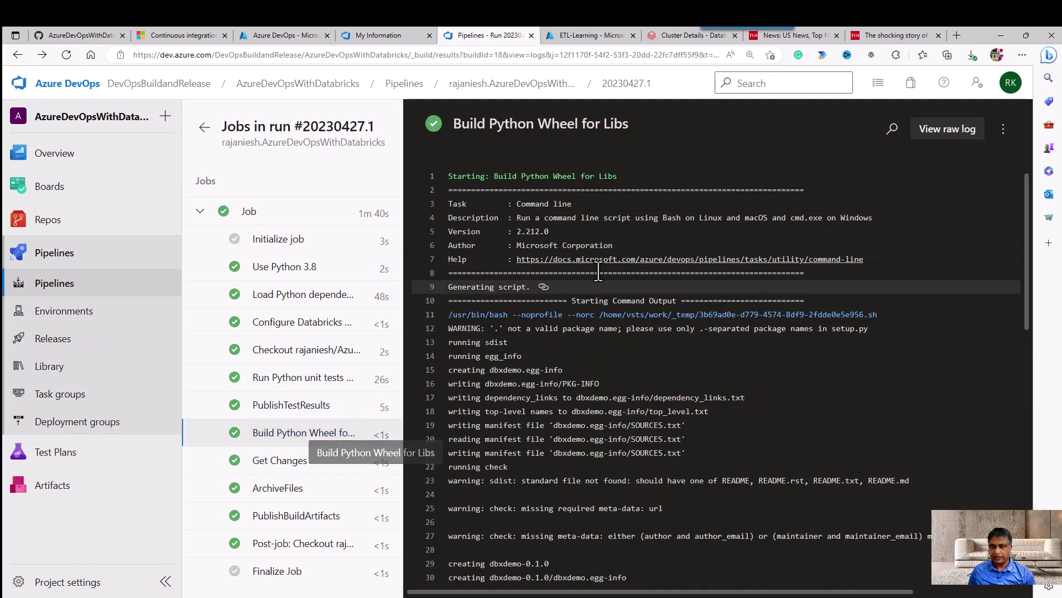
left_click(280, 465)
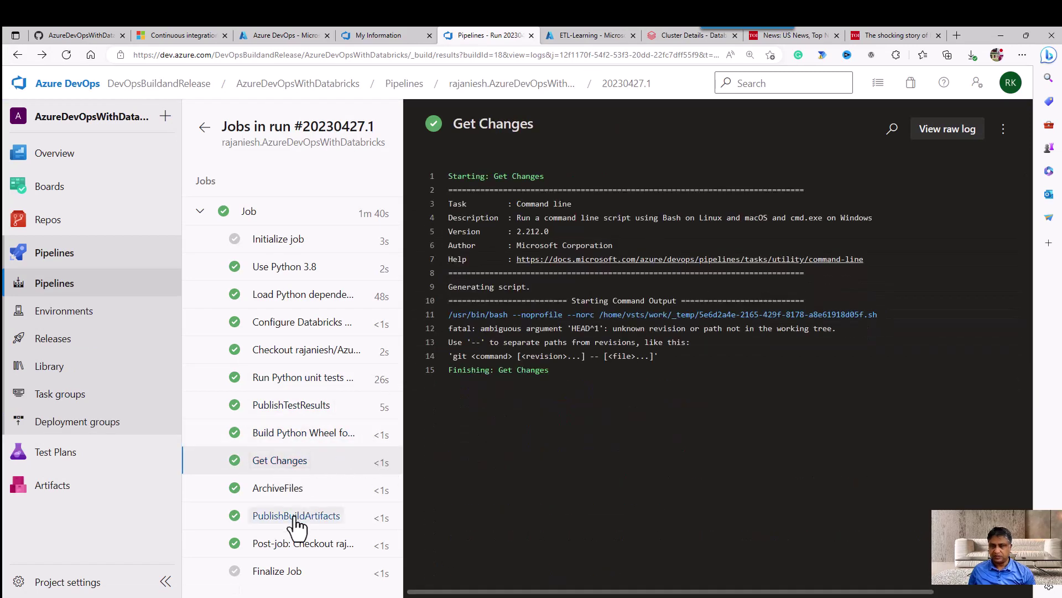
left_click(295, 516)
left_click(293, 496)
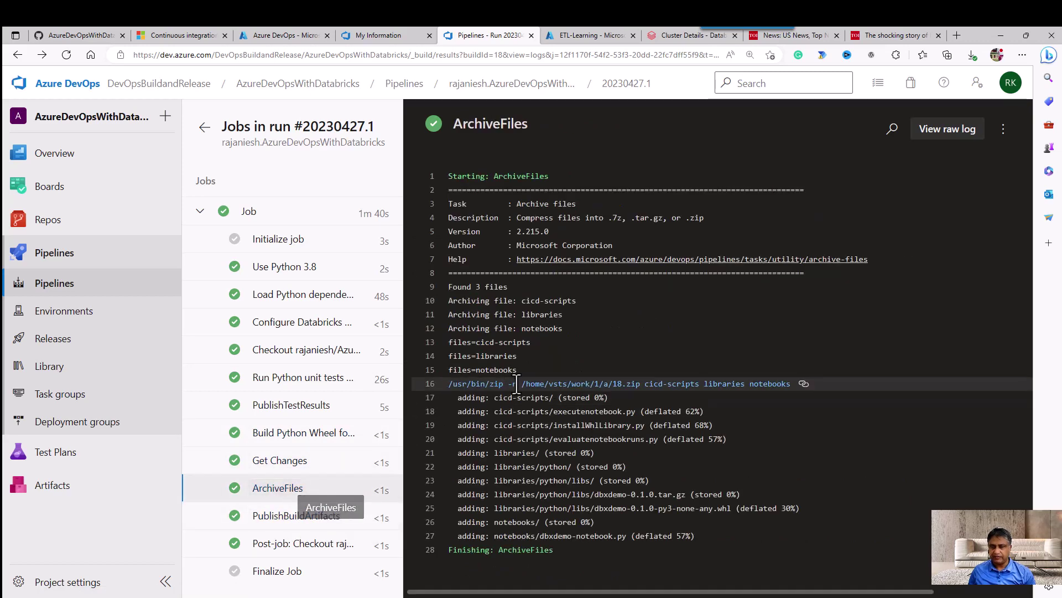
left_click(298, 515)
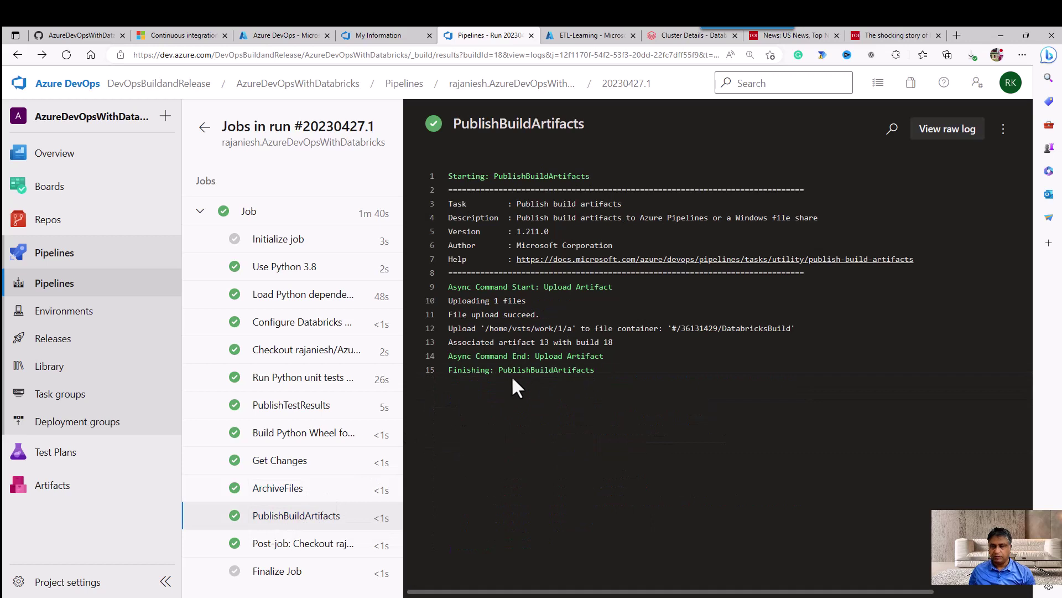
left_click(293, 548)
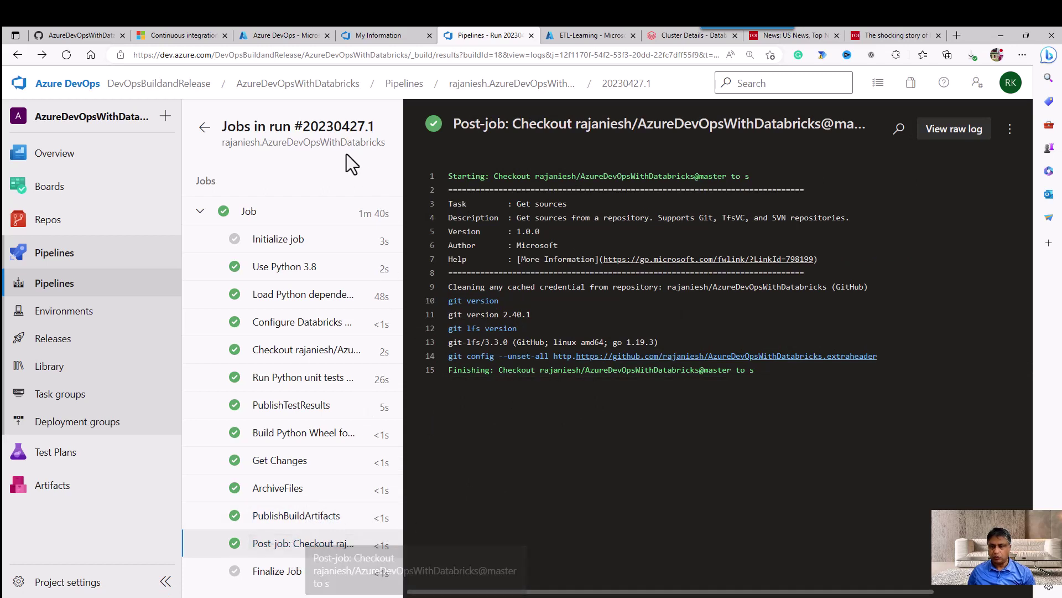
left_click(204, 127)
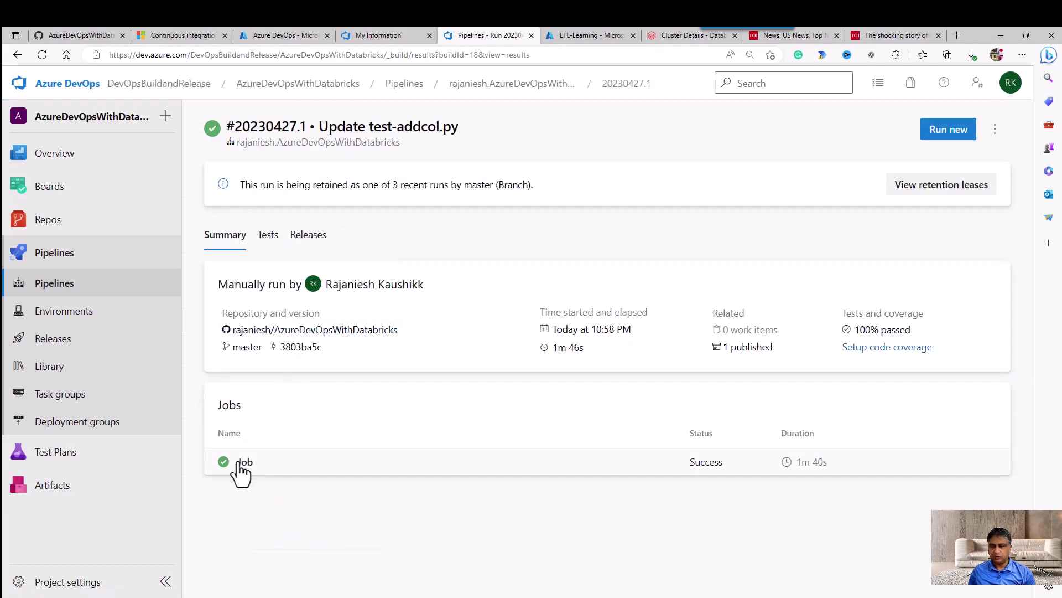